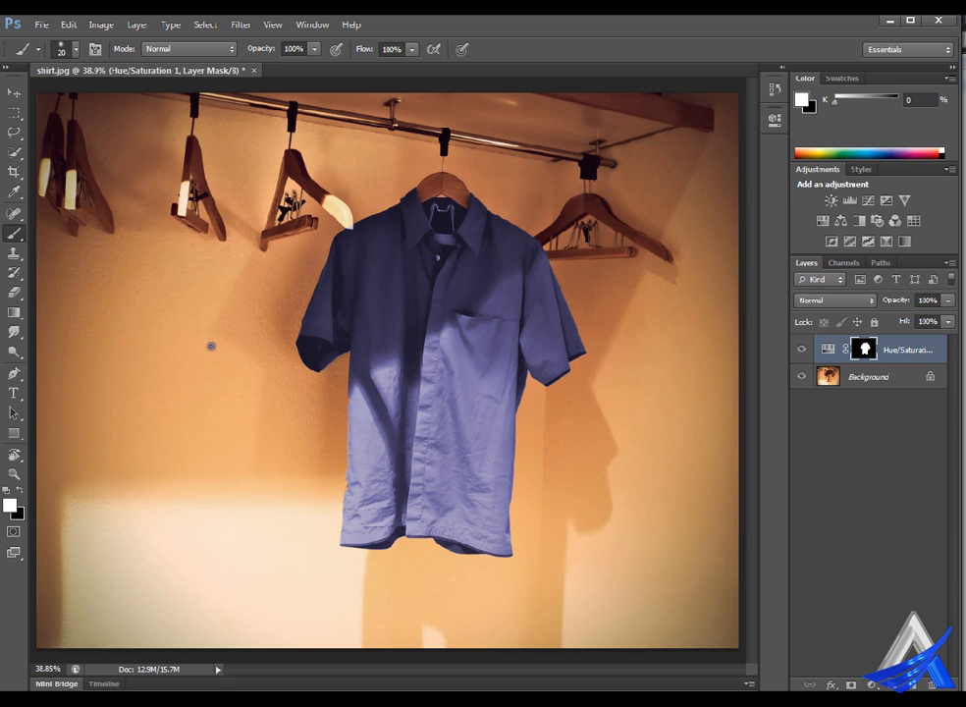
# Set the brush to 64 px with 11% hardness and paint a looped scribble over the wall beside the shirt on the layer mask
pyautogui.click(77, 49)
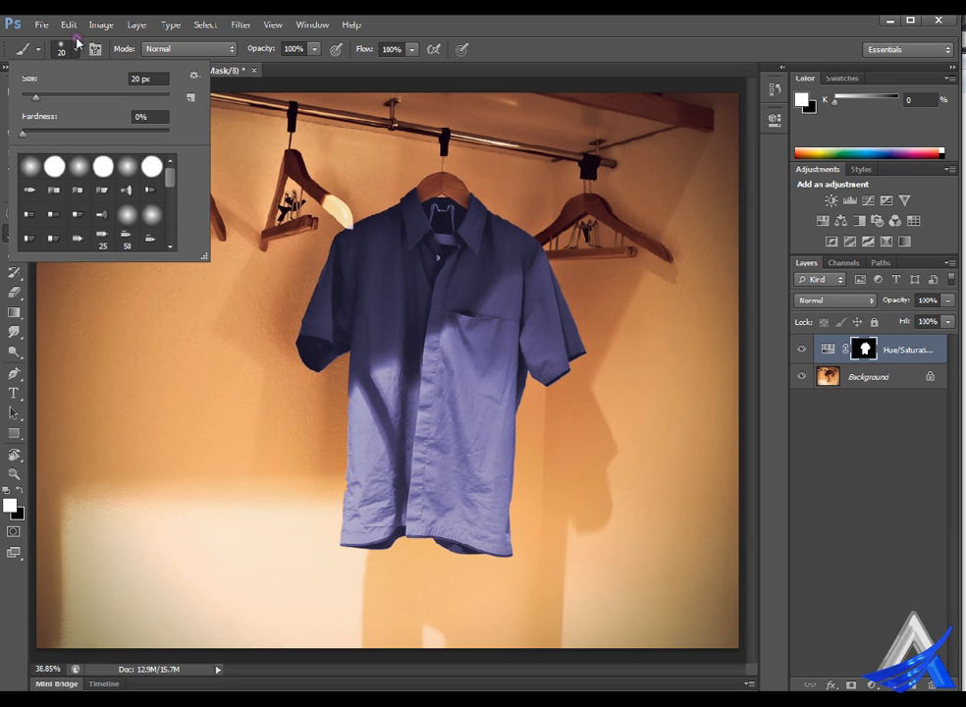
pyautogui.moveTo(42, 94); pyautogui.dragTo(102, 95)
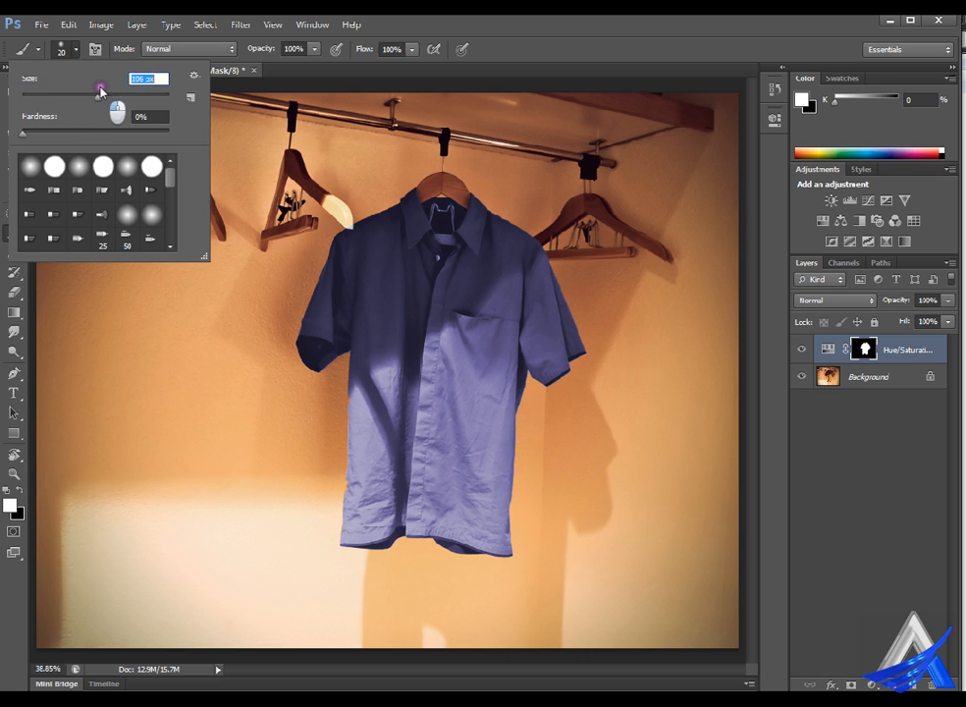
pyautogui.moveTo(23, 125)
pyautogui.mouseDown()
pyautogui.moveTo(106, 124)
pyautogui.moveTo(38, 126)
pyautogui.mouseUp()
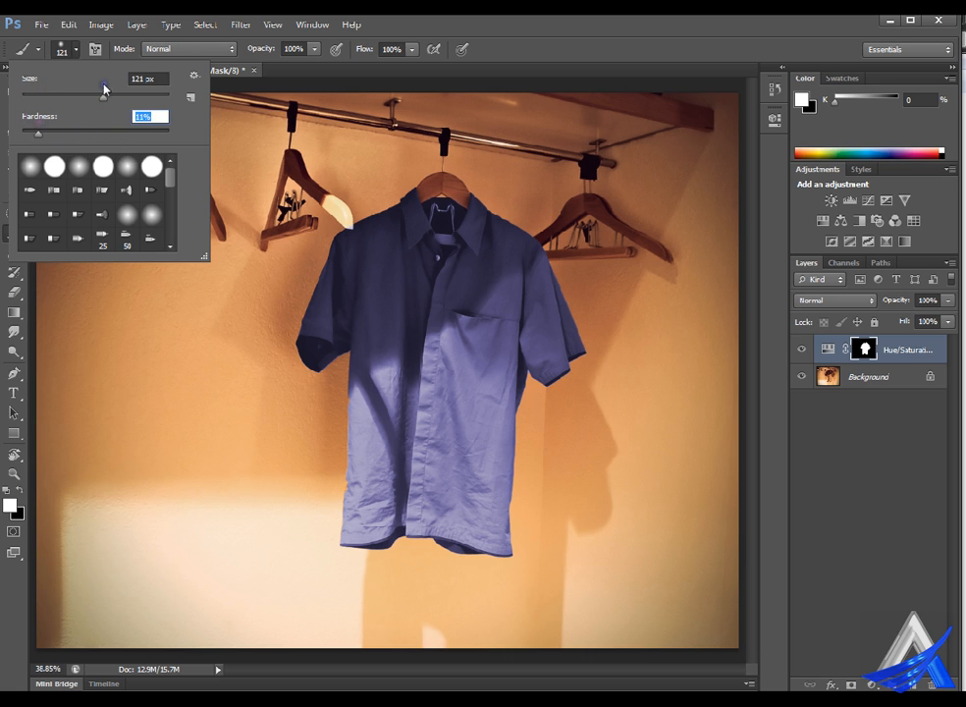
pyautogui.moveTo(103, 95); pyautogui.dragTo(70, 91)
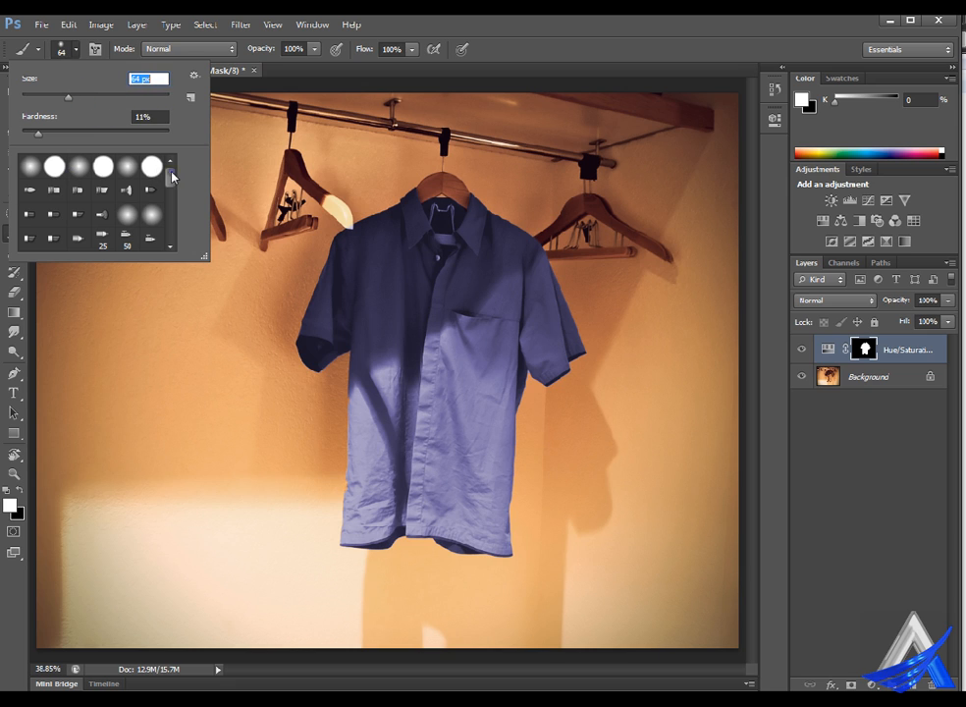
pyautogui.moveTo(170, 176); pyautogui.dragTo(177, 238)
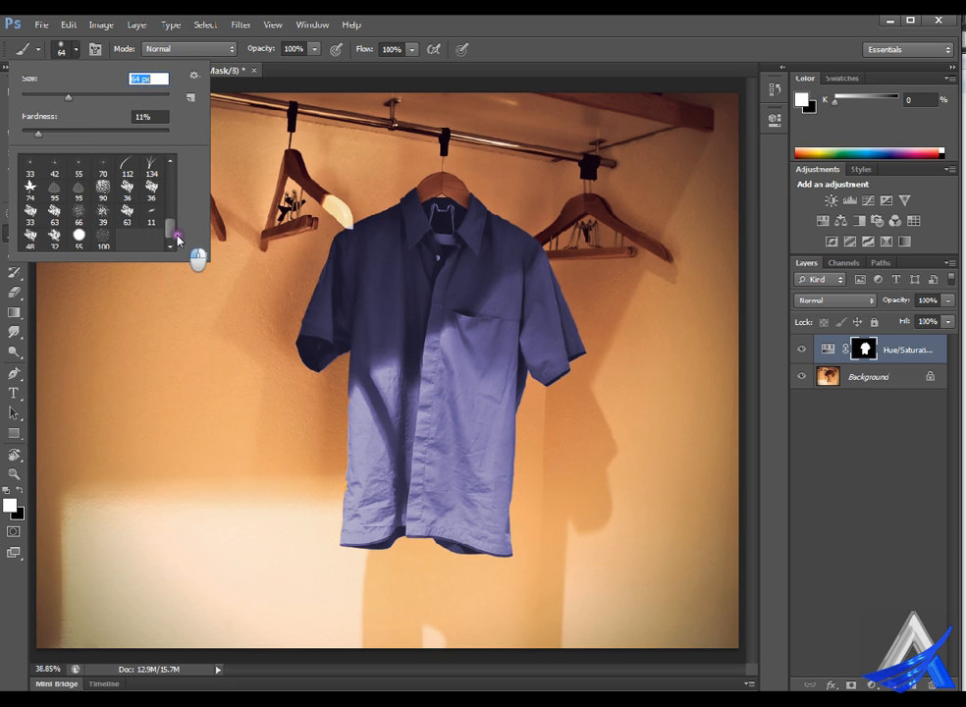
pyautogui.click(177, 373)
pyautogui.moveTo(158, 338)
pyautogui.mouseDown()
pyautogui.moveTo(174, 446)
pyautogui.moveTo(205, 347)
pyautogui.moveTo(140, 401)
pyautogui.moveTo(166, 371)
pyautogui.moveTo(201, 373)
pyautogui.mouseUp()
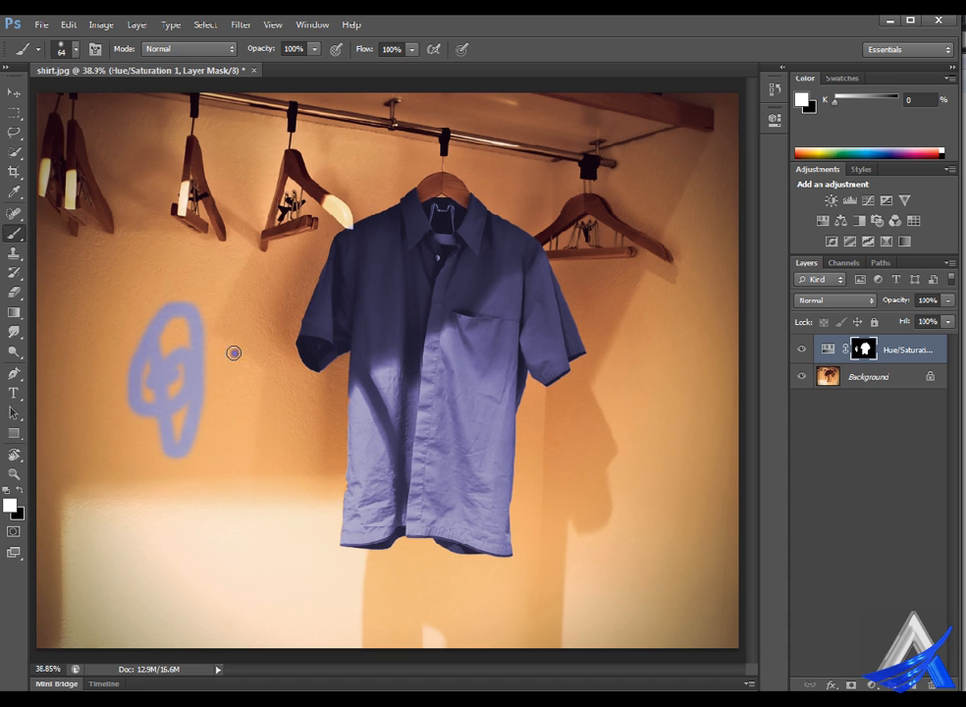
# Examine the full brush tip shape and dynamics settings, closing them when done
pyautogui.click(326, 23)
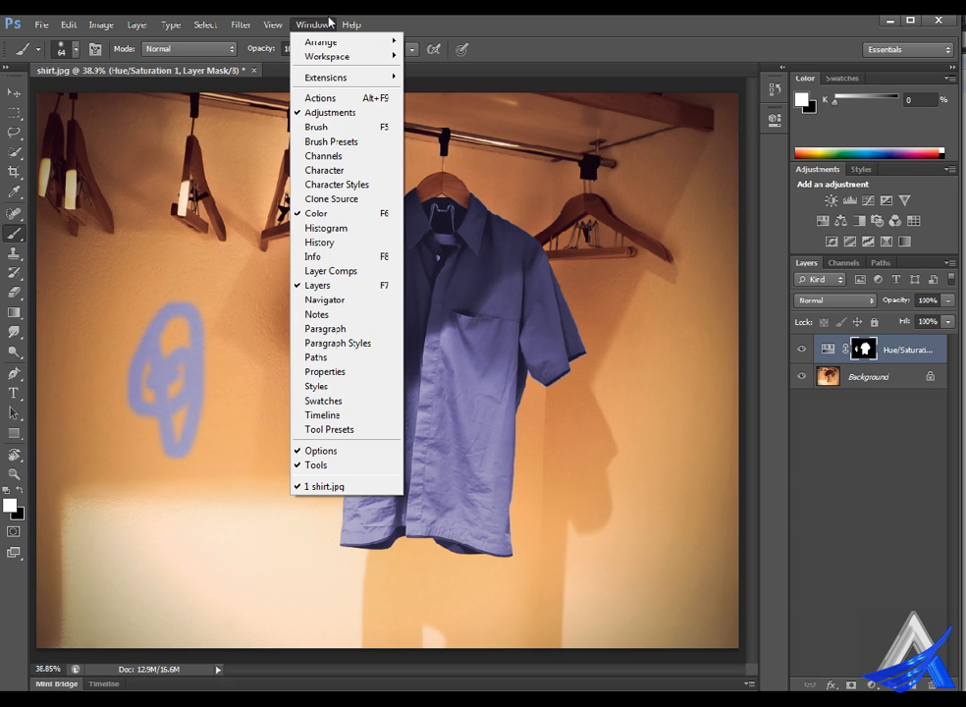
pyautogui.click(344, 127)
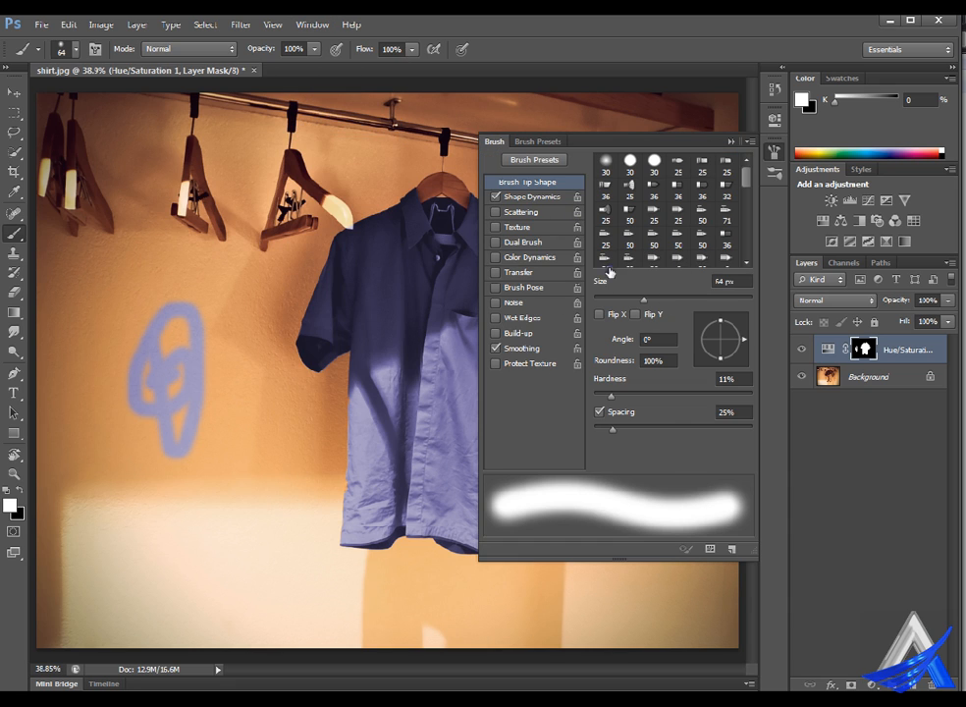
pyautogui.click(775, 150)
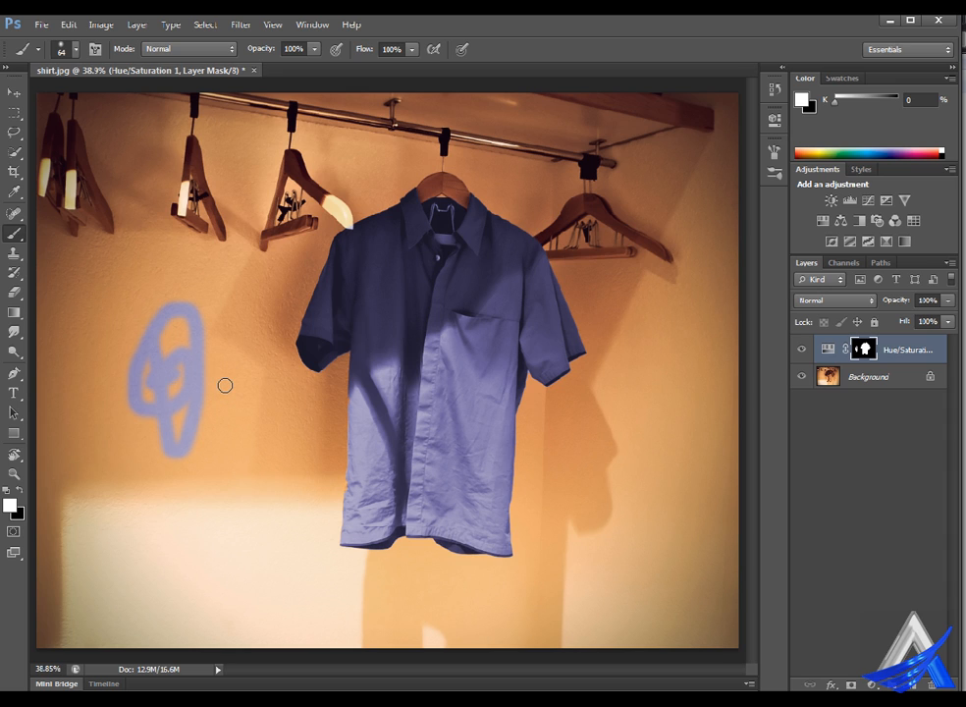
# Set the brush size to 42 px and its hardness to 6%
pyautogui.rightClick(313, 346)
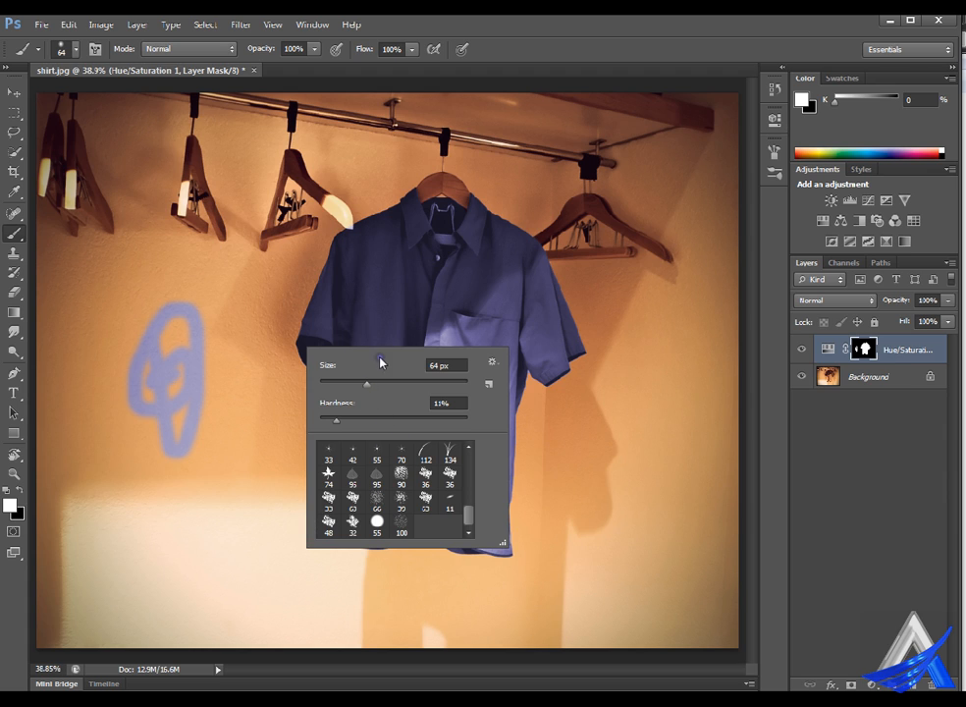
pyautogui.moveTo(366, 384)
pyautogui.mouseDown()
pyautogui.moveTo(350, 383)
pyautogui.moveTo(322, 421)
pyautogui.mouseUp()
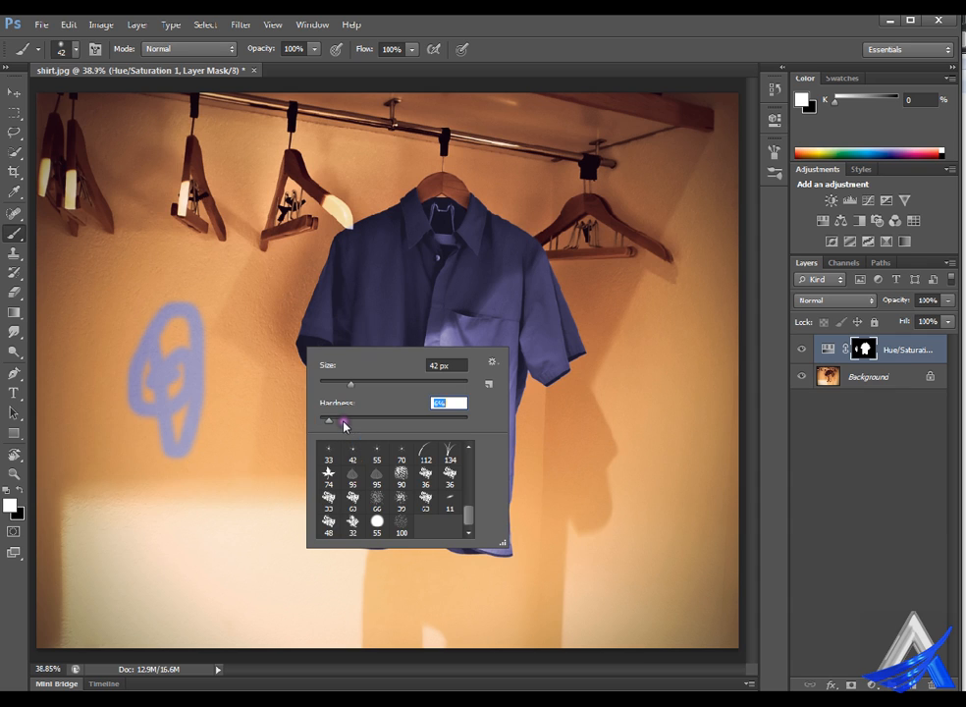
pyautogui.press('Return')
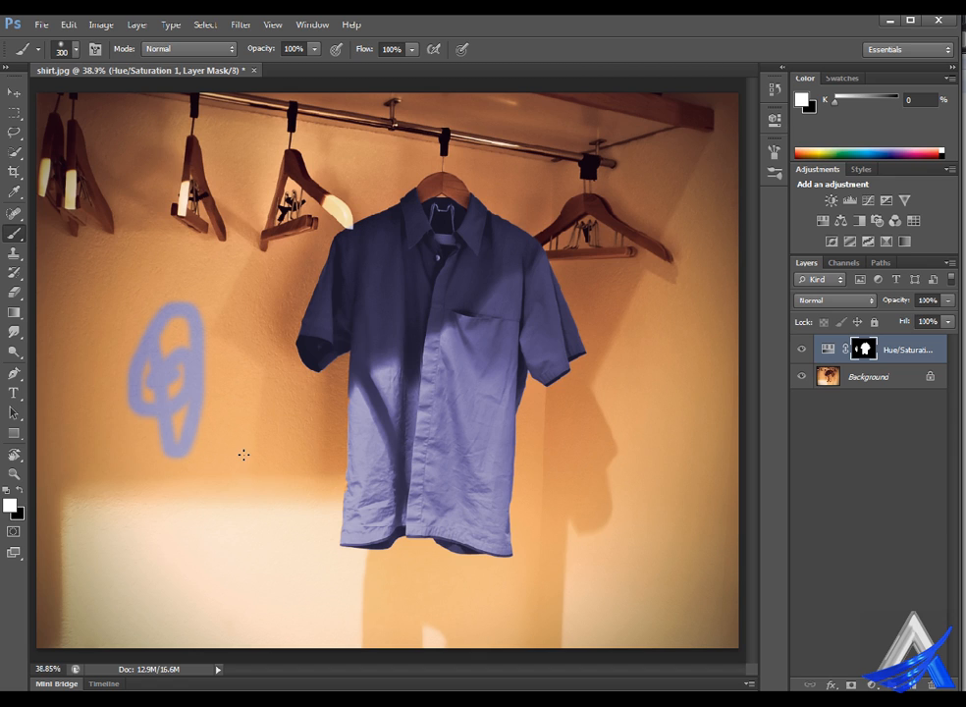
# Paint broad test strokes with a 300 px brush over the wall beside the shirt, and undo all test painting on the mask
pyautogui.moveTo(243, 455)
pyautogui.mouseDown()
pyautogui.moveTo(252, 377)
pyautogui.moveTo(246, 459)
pyautogui.moveTo(251, 407)
pyautogui.mouseUp()
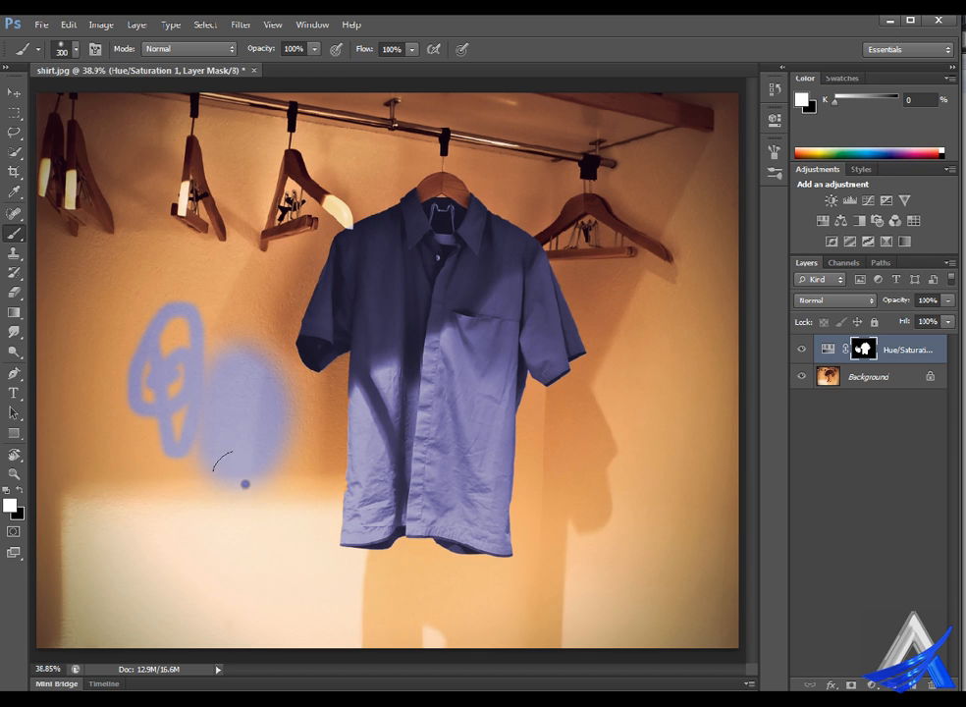
pyautogui.moveTo(135, 526)
pyautogui.mouseDown()
pyautogui.moveTo(201, 554)
pyautogui.moveTo(312, 549)
pyautogui.moveTo(146, 541)
pyautogui.moveTo(147, 505)
pyautogui.mouseUp()
pyautogui.moveTo(136, 457)
pyautogui.mouseDown()
pyautogui.moveTo(115, 365)
pyautogui.moveTo(120, 383)
pyautogui.mouseUp()
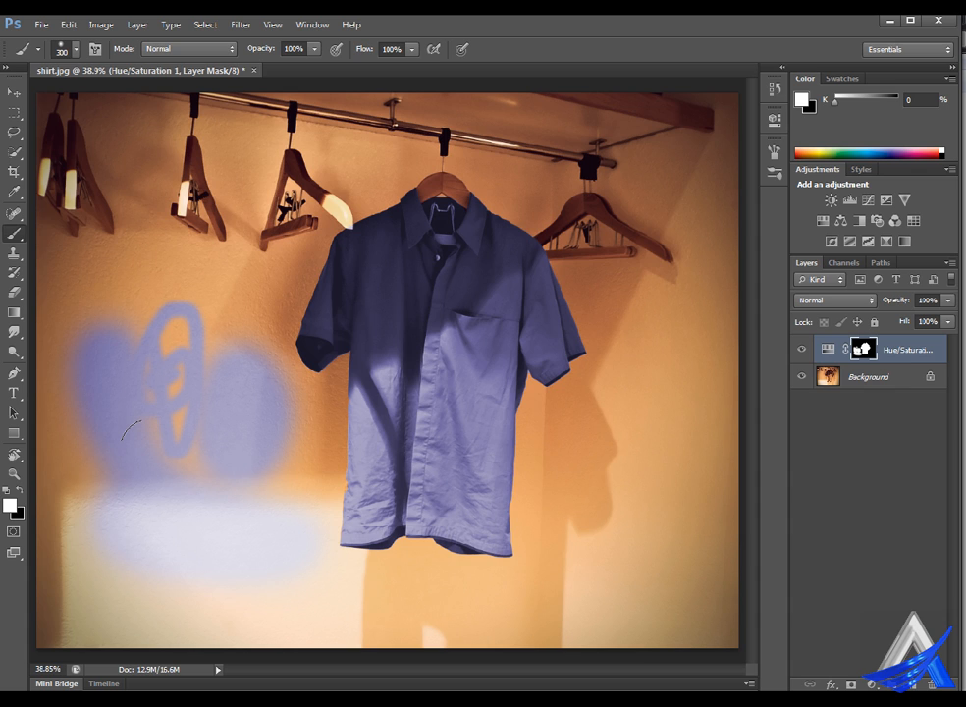
pyautogui.moveTo(157, 432)
pyautogui.mouseDown()
pyautogui.moveTo(173, 399)
pyautogui.moveTo(251, 488)
pyautogui.moveTo(207, 407)
pyautogui.moveTo(154, 373)
pyautogui.moveTo(163, 474)
pyautogui.moveTo(188, 312)
pyautogui.moveTo(259, 414)
pyautogui.moveTo(266, 477)
pyautogui.moveTo(230, 368)
pyautogui.mouseUp()
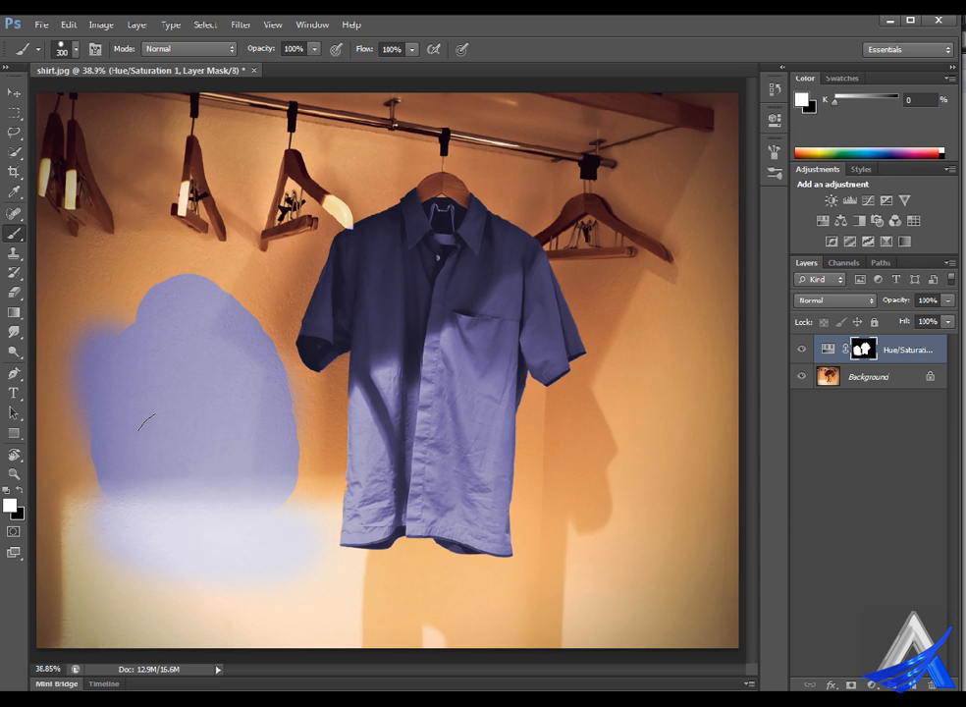
pyautogui.hotkey('ctrl', 'z')
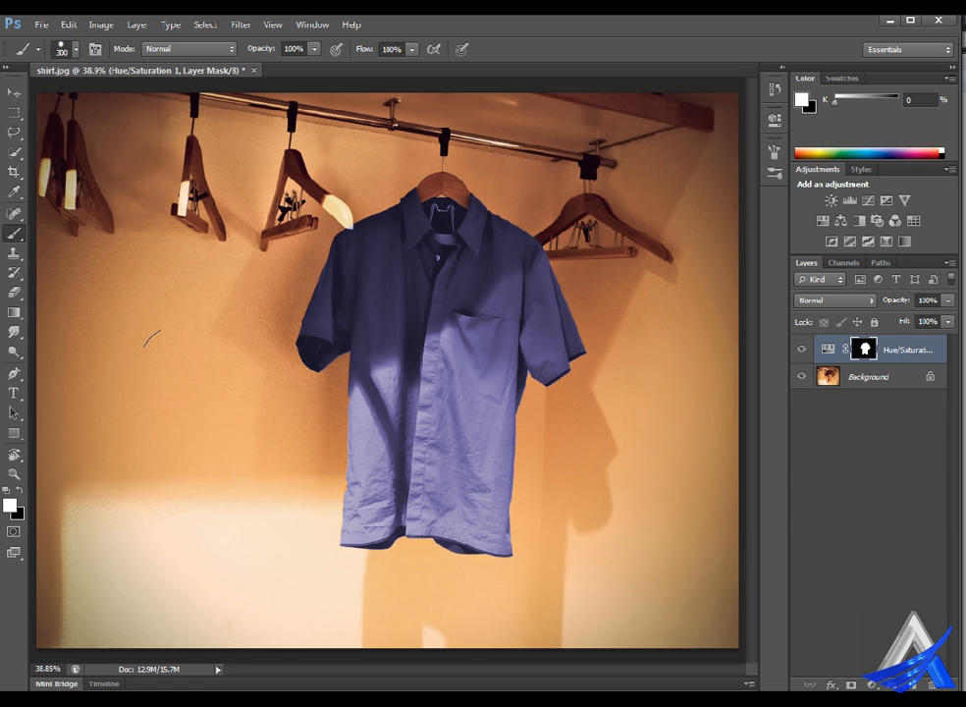
# Set the brush size to 104 px and the foreground color to 47% grey
pyautogui.click(168, 351)
pyautogui.click(168, 352)
pyautogui.press('F8')
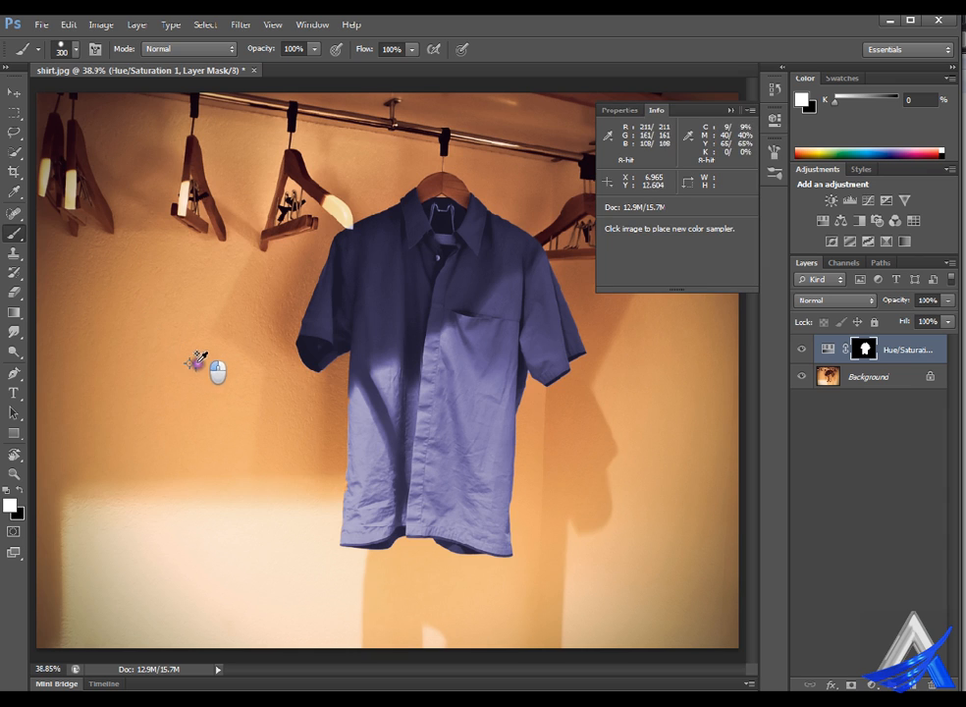
pyautogui.moveTo(143, 378); pyautogui.dragTo(200, 395)
pyautogui.moveTo(157, 365); pyautogui.dragTo(243, 401)
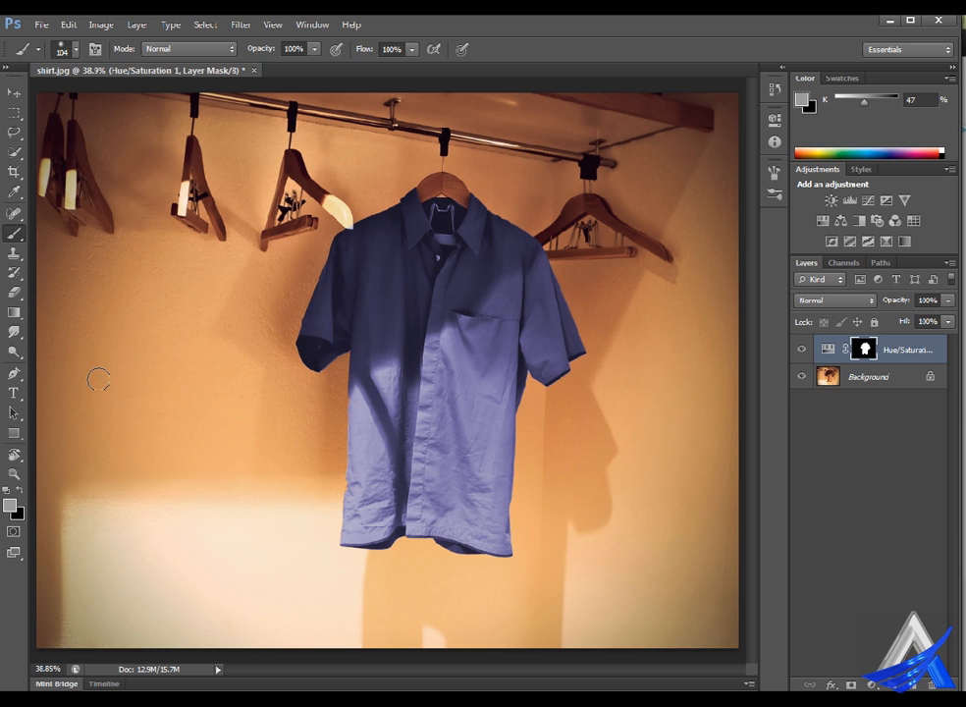
# Paint connected straight grey strokes in a zigzag over the wall beside the shirt on the Hue/Saturation layer mask
pyautogui.moveTo(98, 378); pyautogui.dragTo(233, 378)
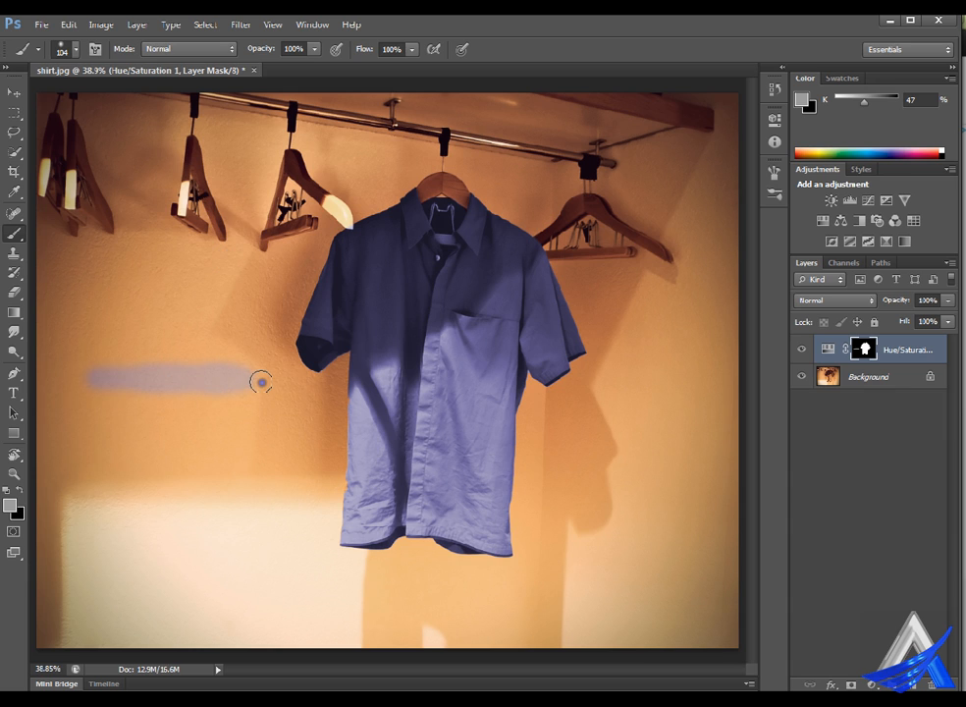
pyautogui.moveTo(187, 393); pyautogui.dragTo(115, 488)
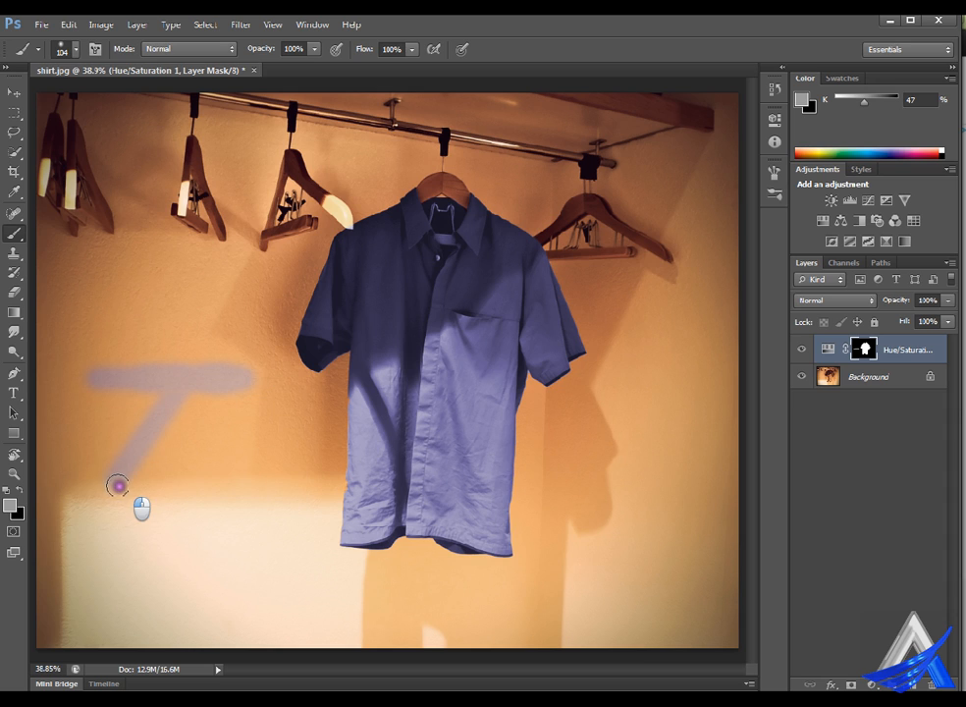
pyautogui.keyDown('shift'); pyautogui.click(258, 478); pyautogui.keyUp('shift')
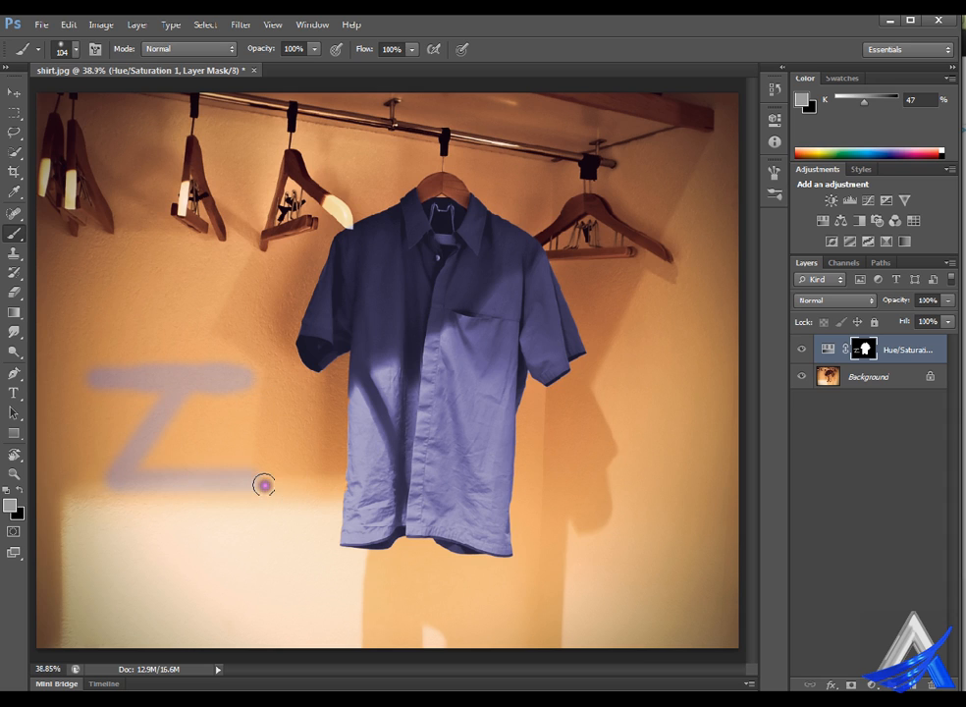
pyautogui.keyDown('shift'); pyautogui.click(127, 563); pyautogui.keyUp('shift')
pyautogui.keyDown('shift'); pyautogui.click(286, 562); pyautogui.keyUp('shift')
pyautogui.keyDown('shift'); pyautogui.click(272, 403); pyautogui.keyUp('shift')
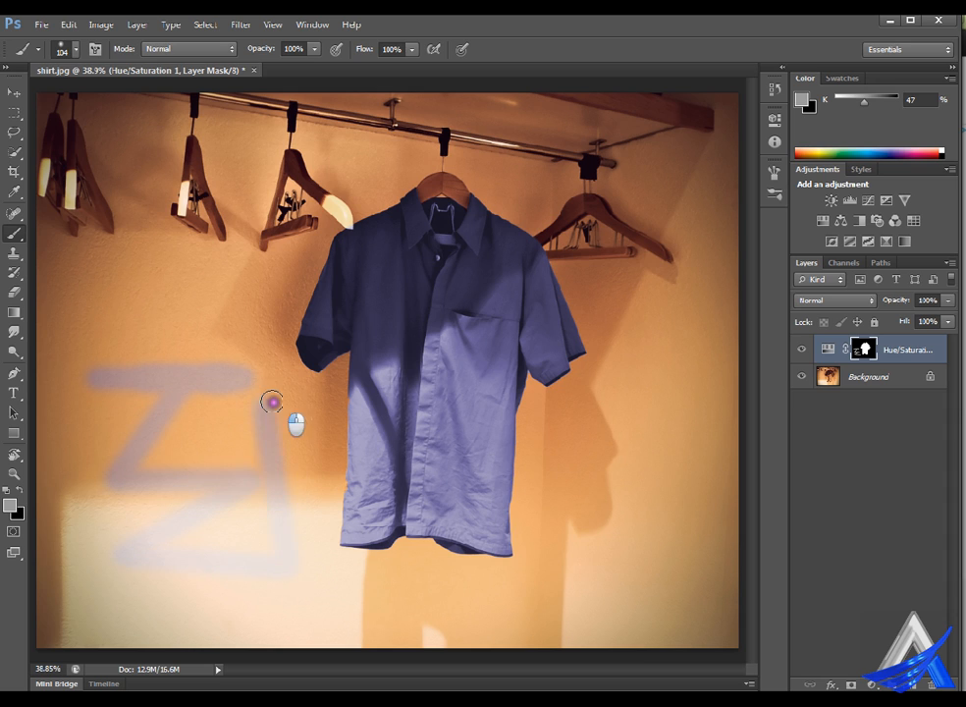
pyautogui.keyDown('shift'); pyautogui.click(253, 375); pyautogui.keyUp('shift')
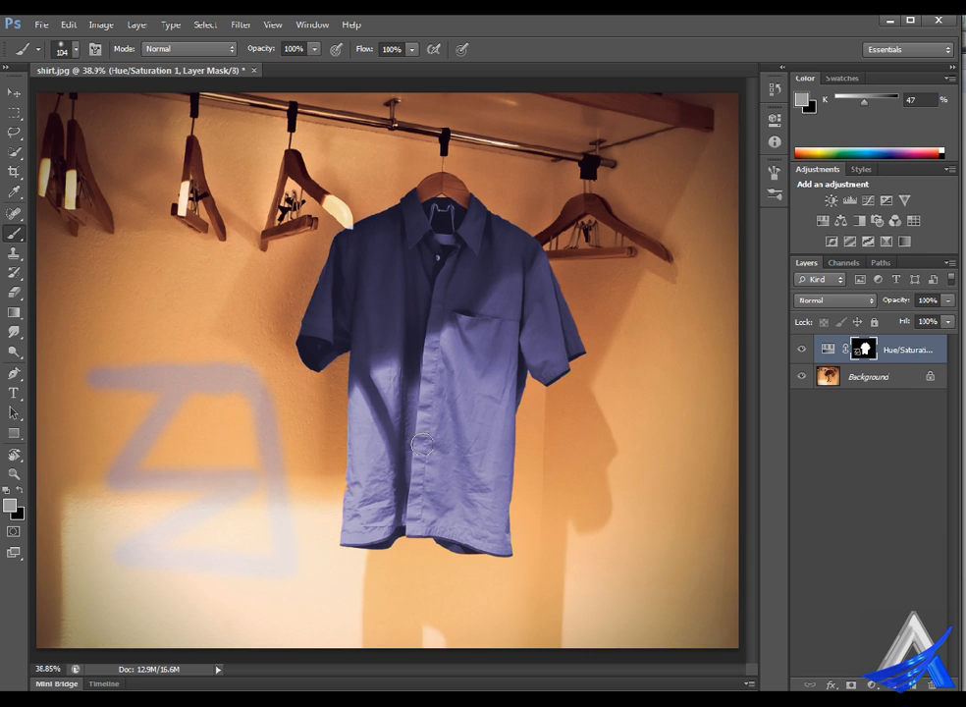
# Load 01 (111).jpg and 01 (112).jpg from the Excercise File folder in Mini Bridge as layers of one new document
pyautogui.click(56, 691)
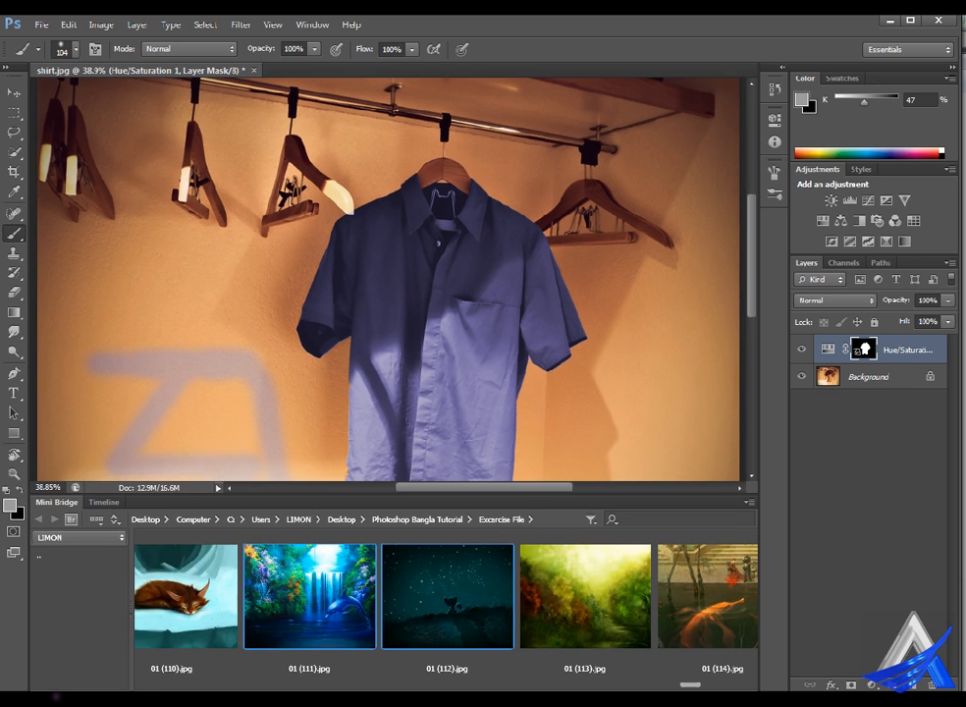
pyautogui.rightClick(345, 614)
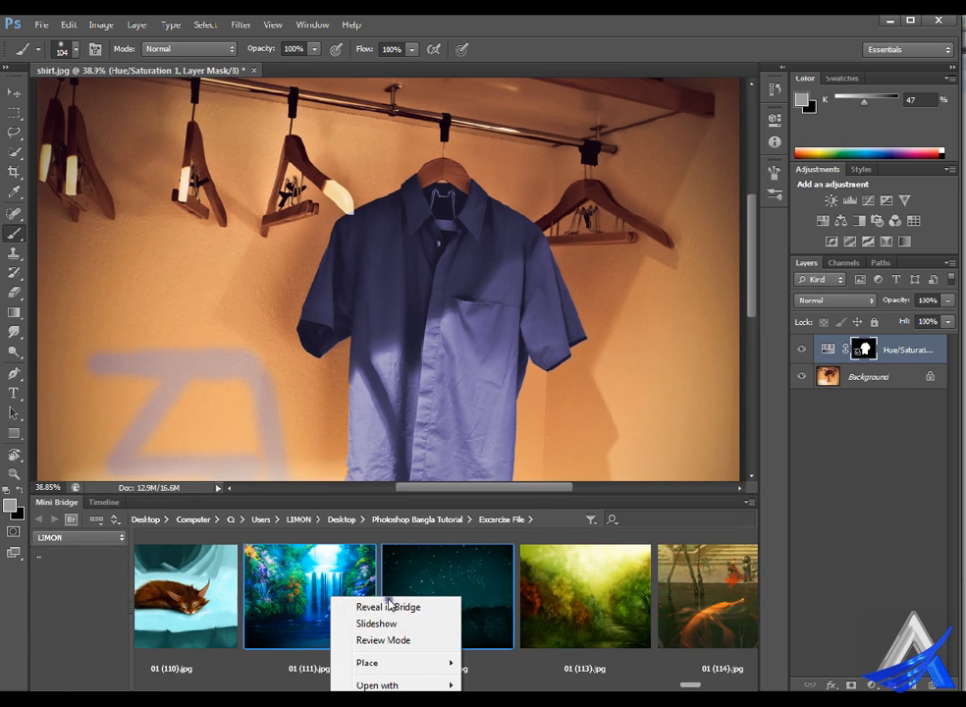
pyautogui.click(358, 591)
pyautogui.keyDown('ctrl'); pyautogui.click(441, 602); pyautogui.keyUp('ctrl')
pyautogui.keyDown('ctrl'); pyautogui.click(439, 602); pyautogui.keyUp('ctrl')
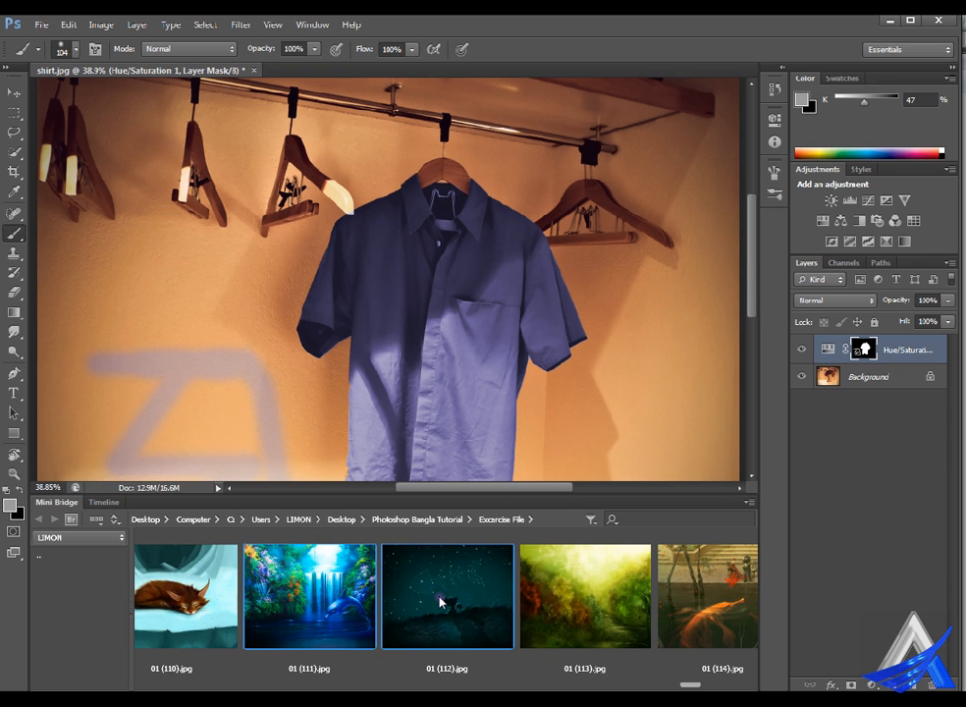
pyautogui.rightClick(342, 588)
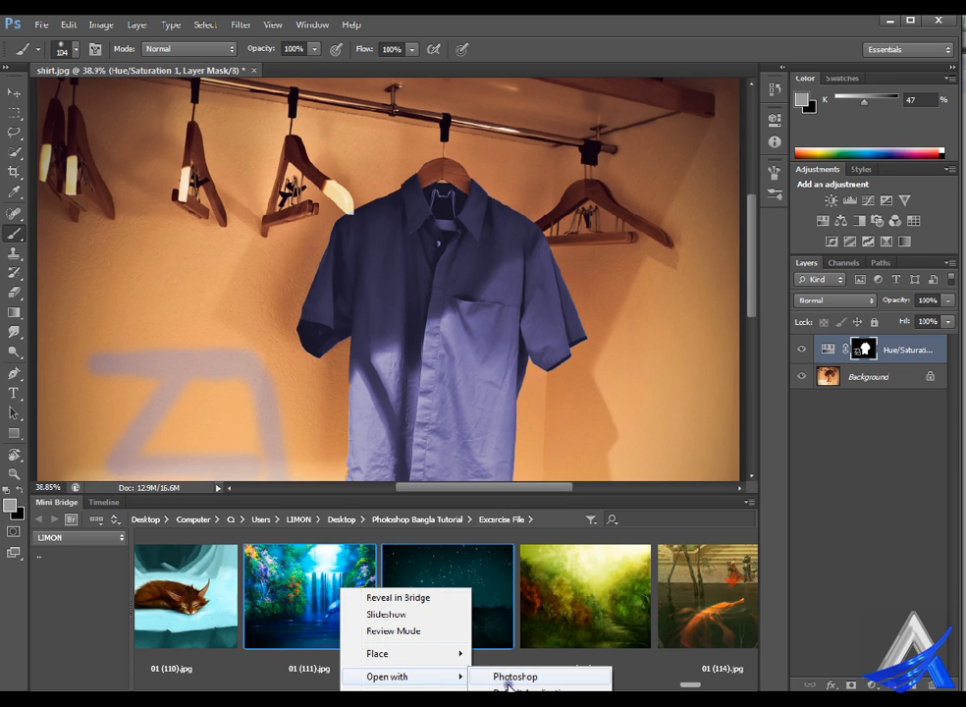
pyautogui.rightClick(345, 551)
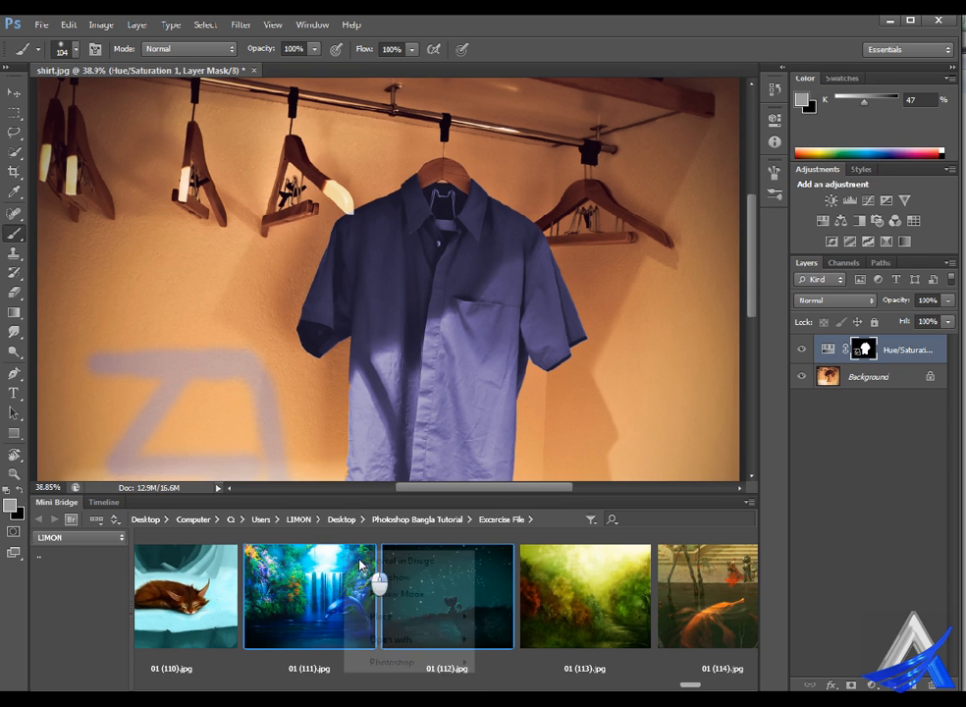
pyautogui.moveTo(425, 673)
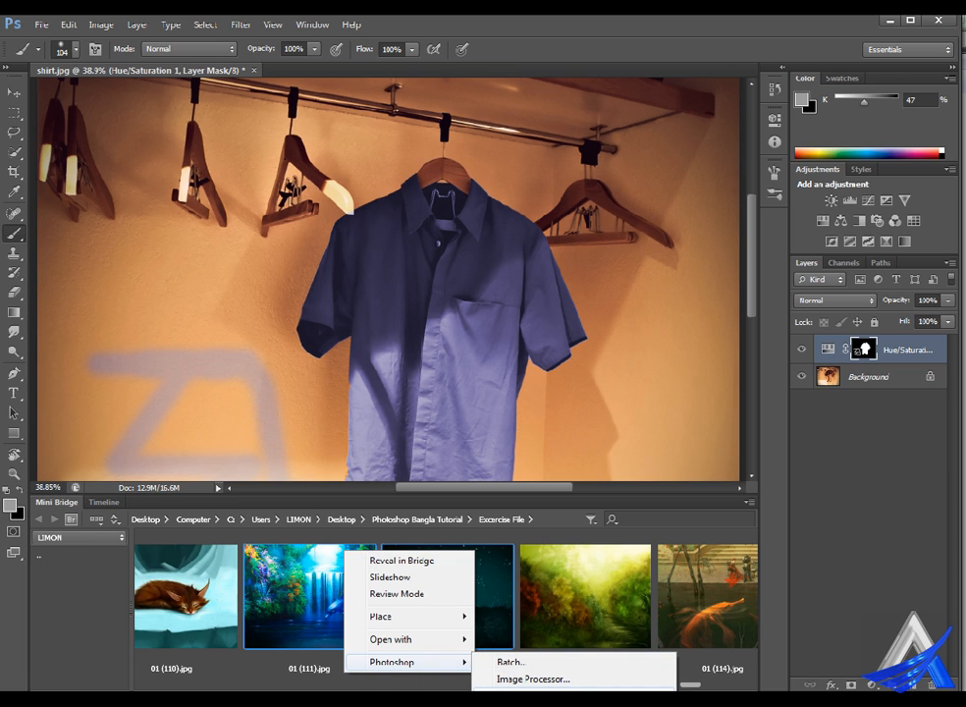
pyautogui.click(558, 696)
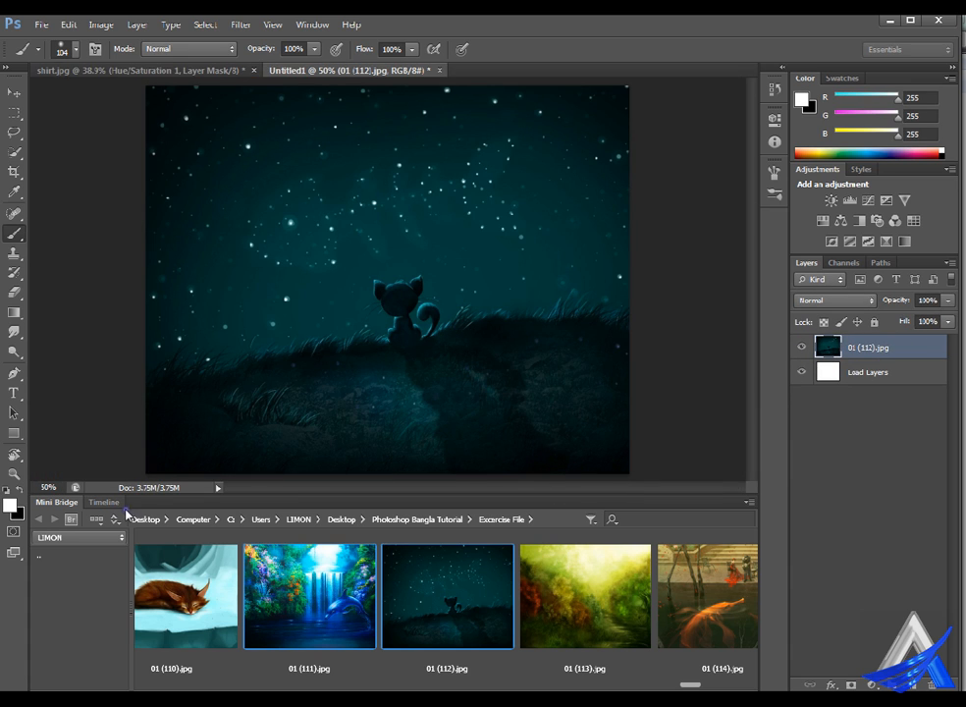
pyautogui.doubleClick(61, 503)
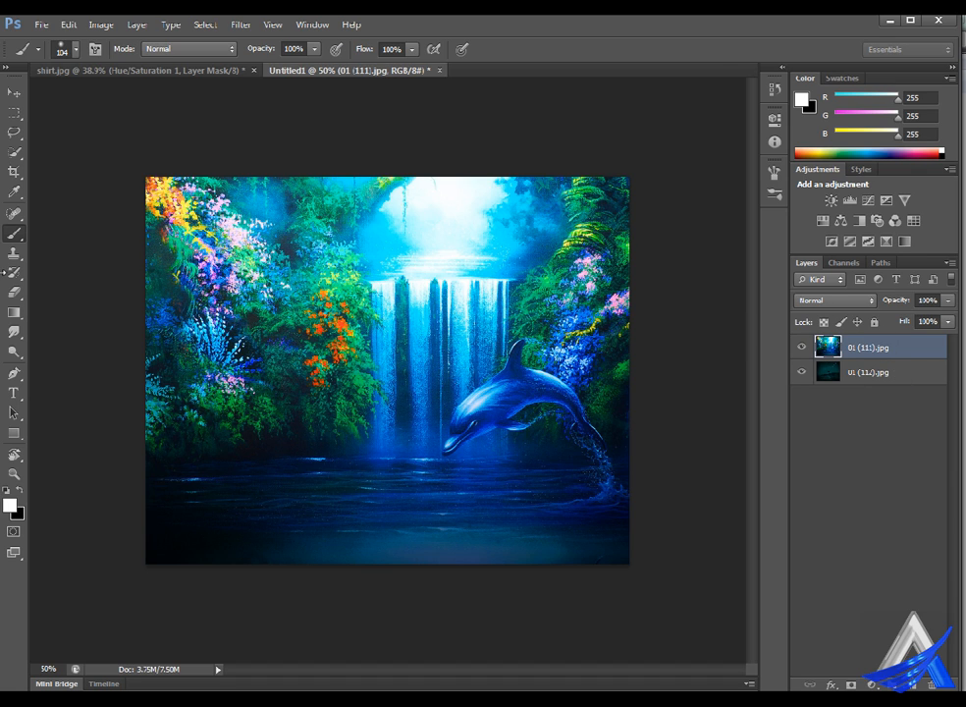
# Draw a white linear gradient down the full height of the 01 (111).jpg layer, and undo it
pyautogui.click(15, 313)
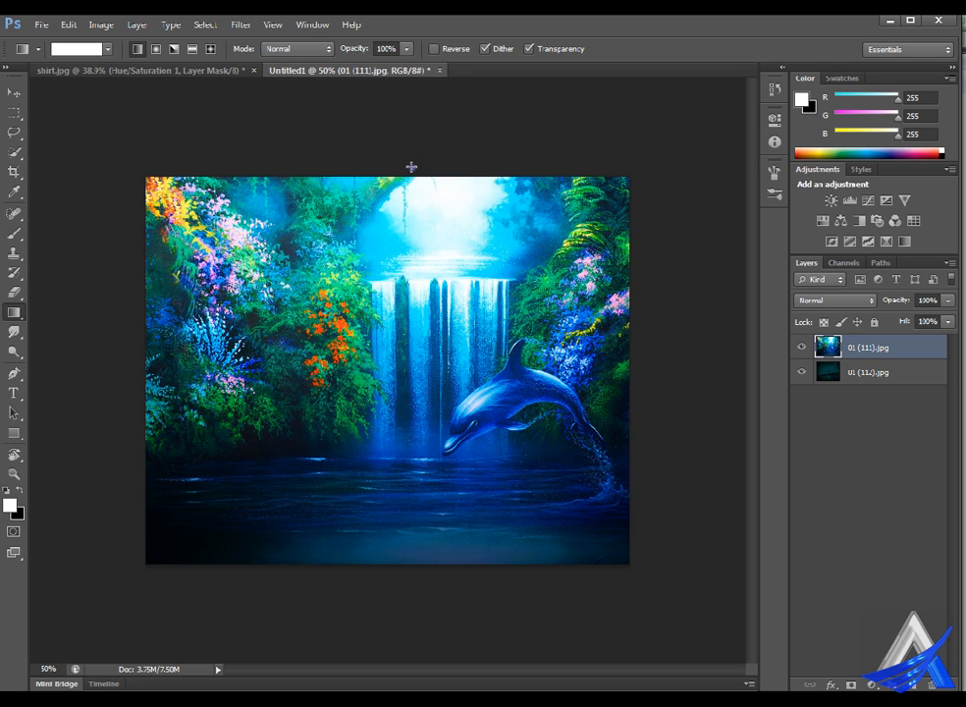
pyautogui.moveTo(385, 176); pyautogui.dragTo(408, 579)
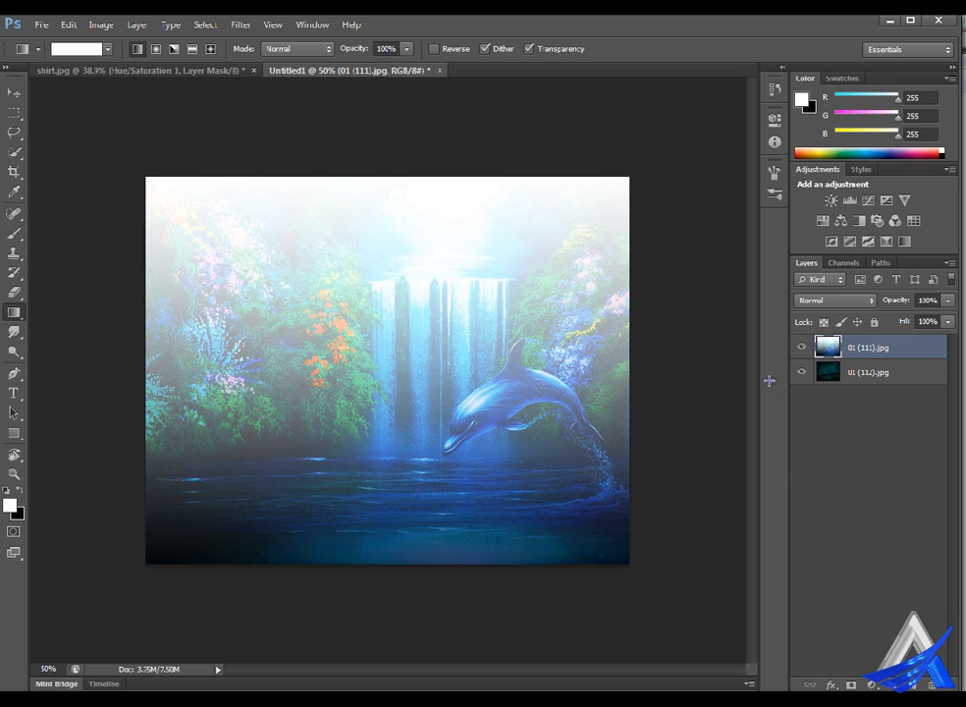
pyautogui.hotkey('ctrl', 'z')
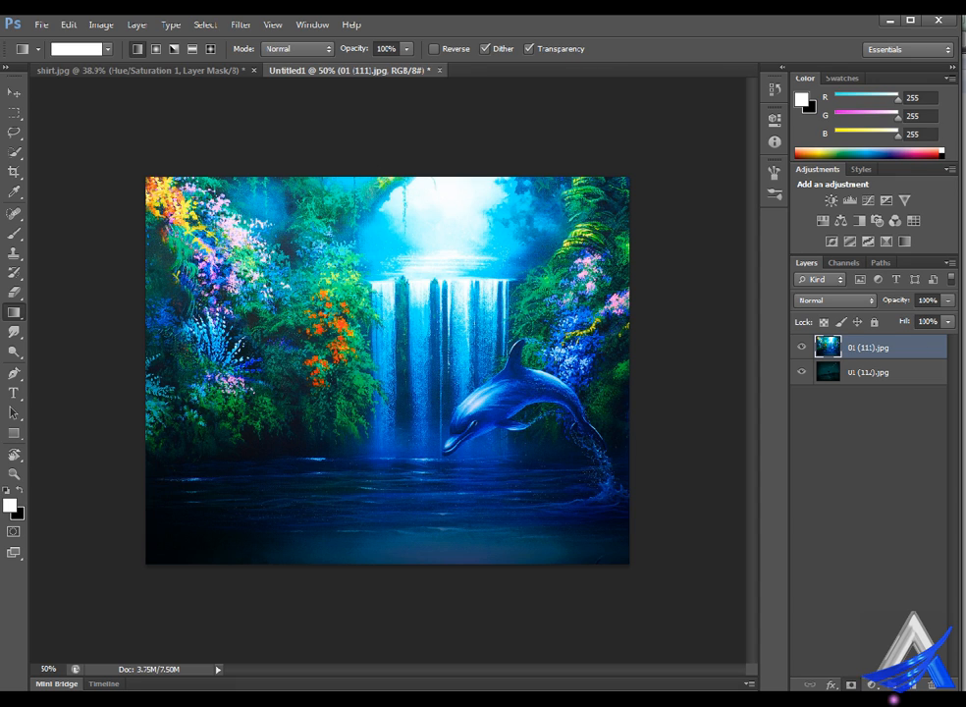
# Add a layer mask to the 01 (111).jpg layer
pyautogui.click(850, 684)
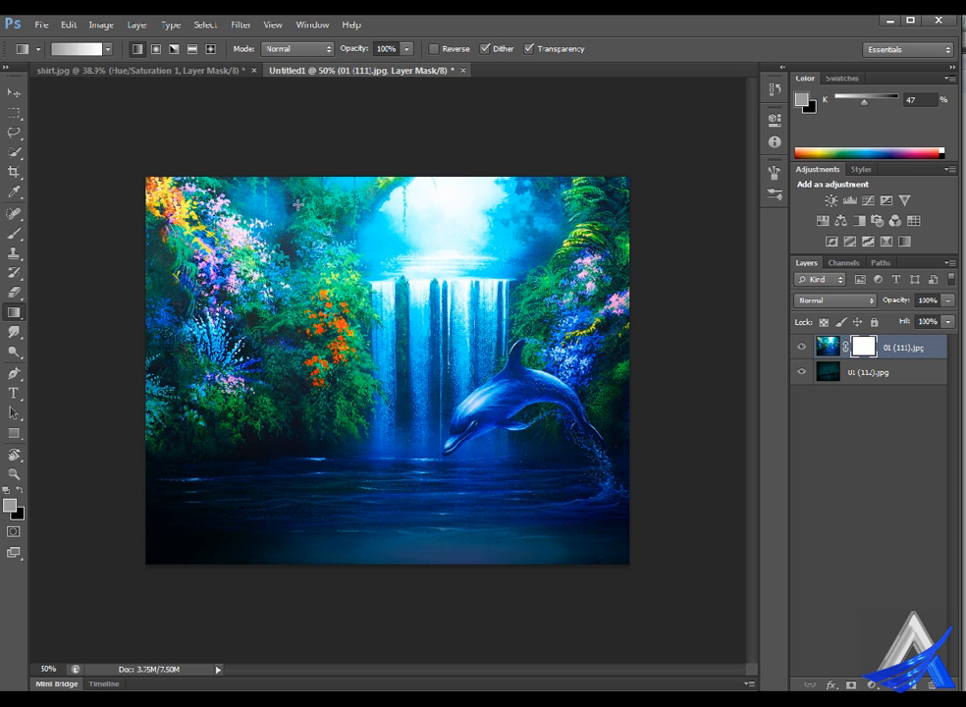
# Draw a grey linear gradient down the full height of the 01 (111).jpg layer mask, and toggle each layer's visibility to compare them
pyautogui.moveTo(383, 159); pyautogui.dragTo(400, 593)
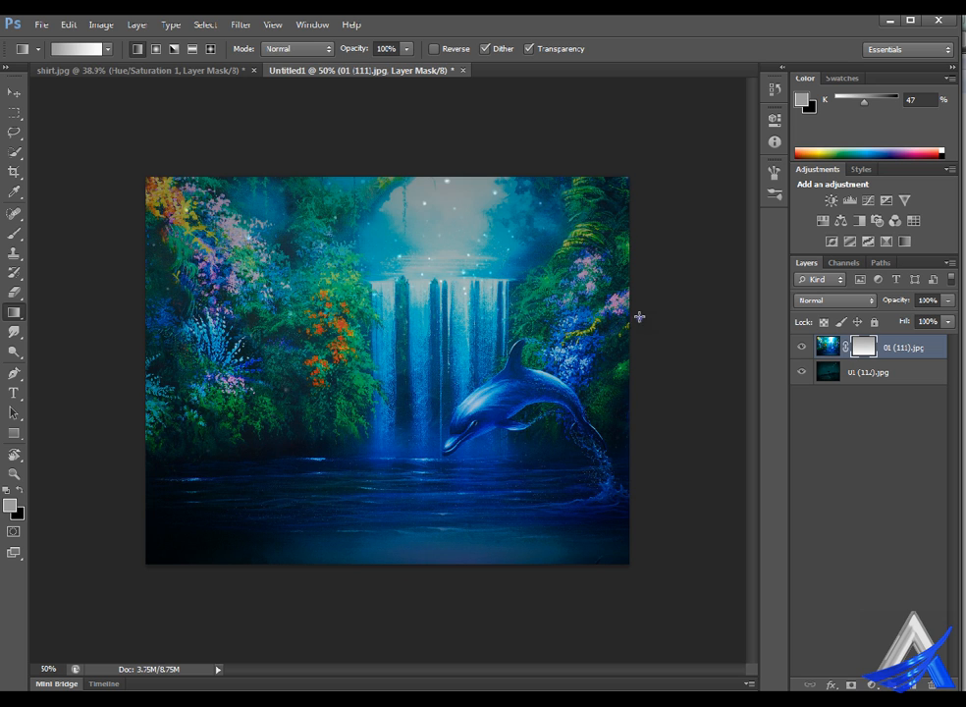
pyautogui.click(801, 372)
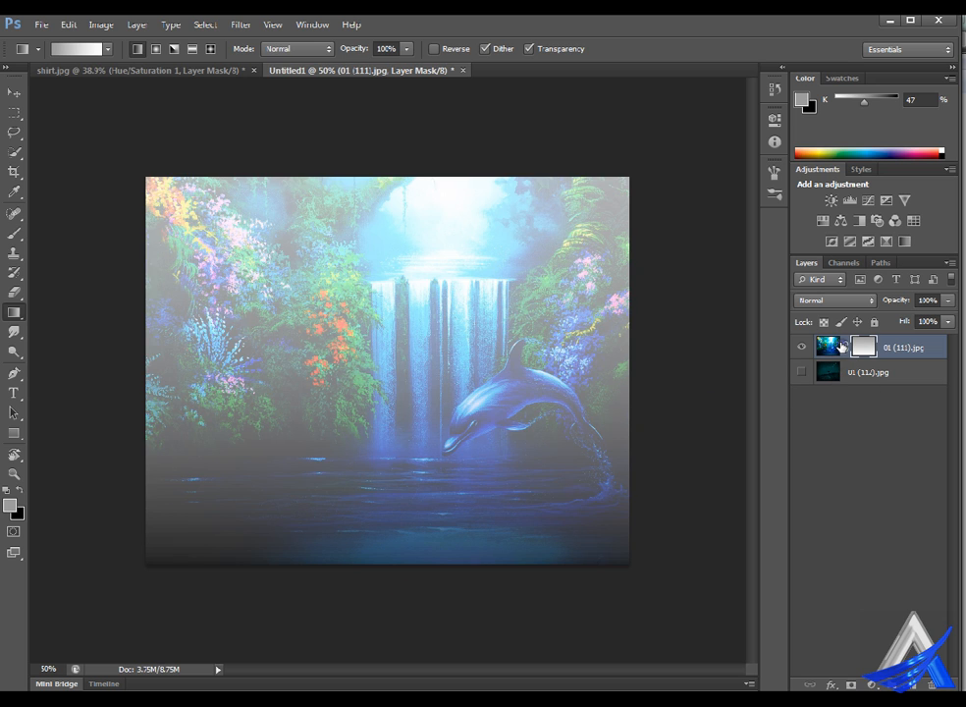
pyautogui.click(802, 346)
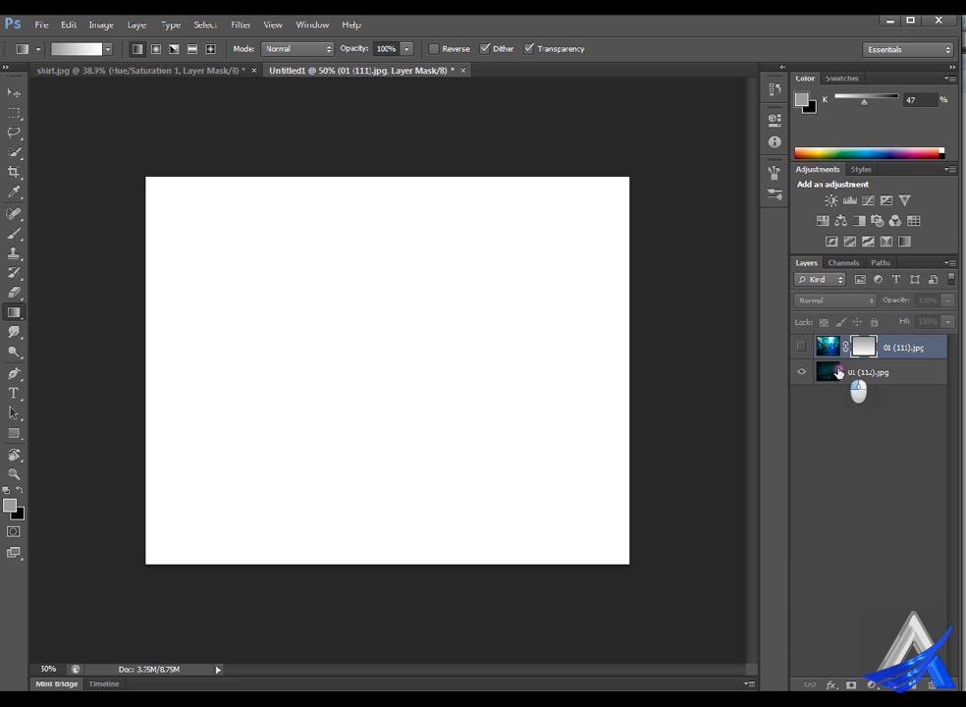
pyautogui.click(802, 371)
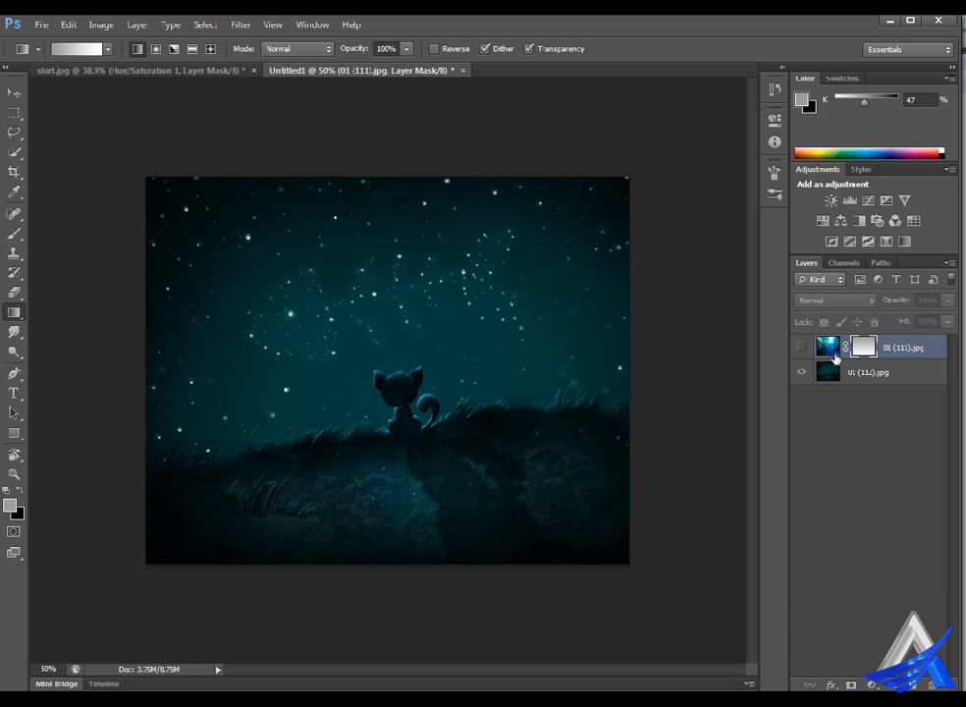
pyautogui.click(802, 372)
pyautogui.click(802, 346)
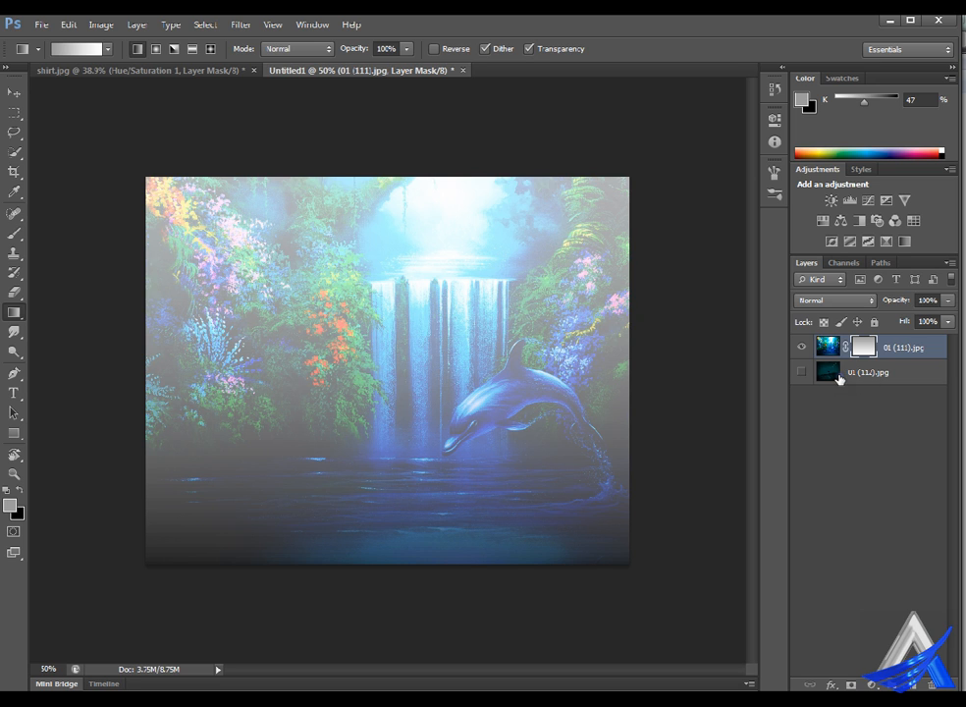
pyautogui.click(802, 372)
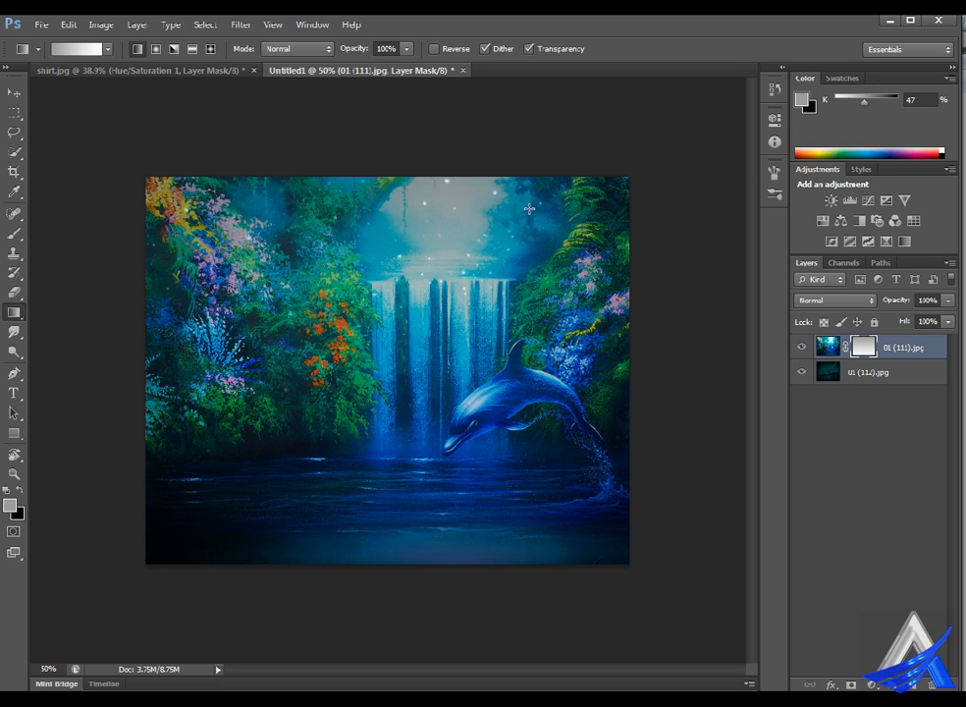
# Draw two more grey linear gradients down the full height of the 01 (111).jpg layer mask
pyautogui.moveTo(398, 142); pyautogui.dragTo(405, 601)
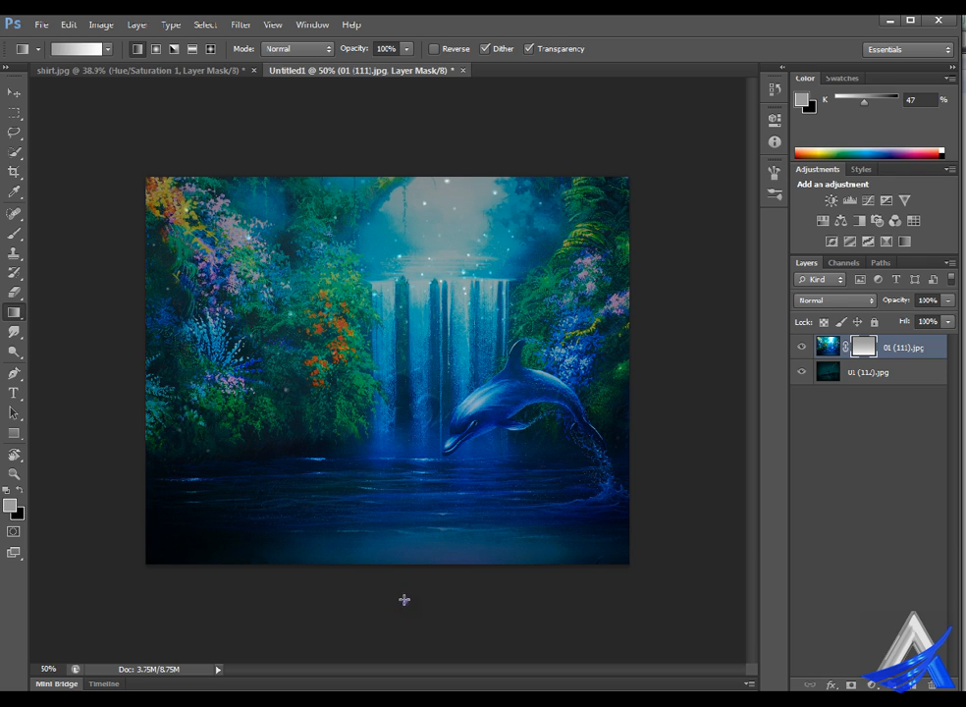
pyautogui.moveTo(404, 162); pyautogui.dragTo(406, 616)
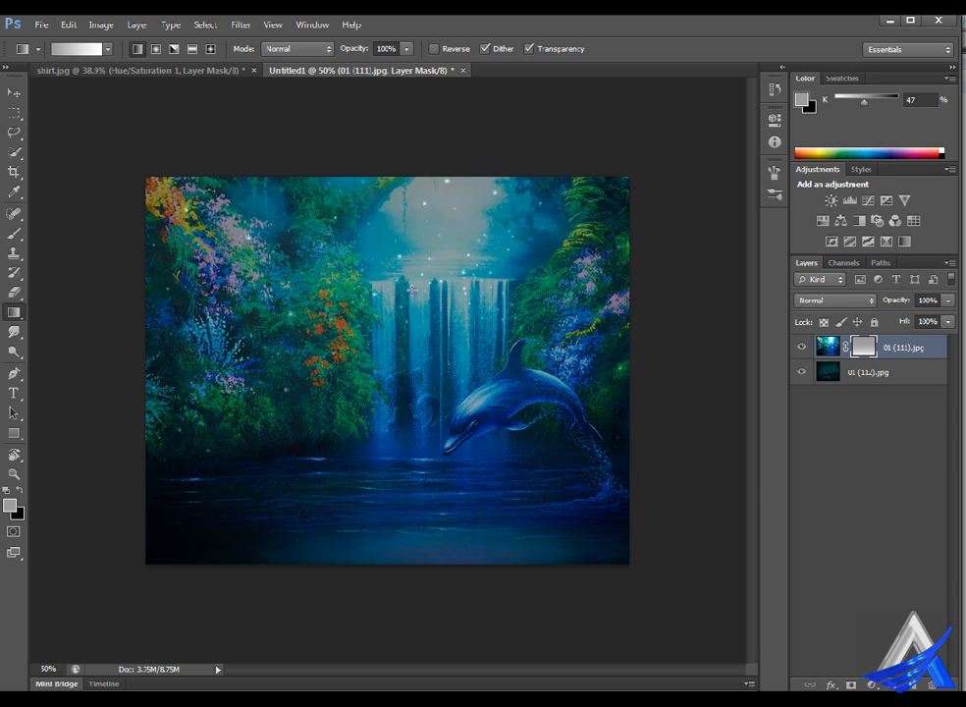
pyautogui.click(110, 47)
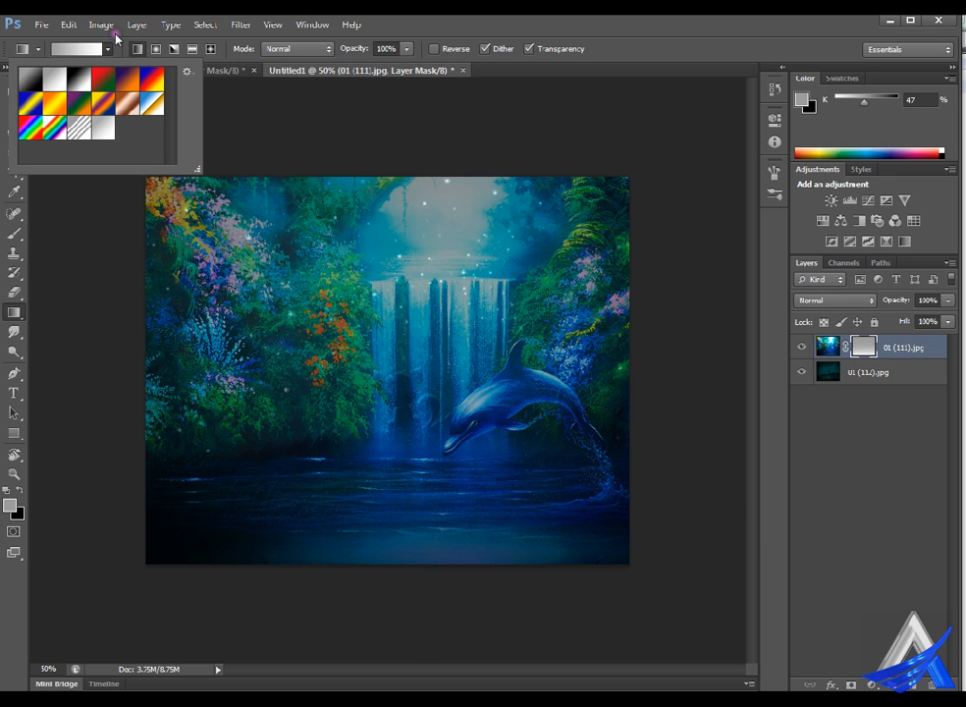
pyautogui.click(116, 40)
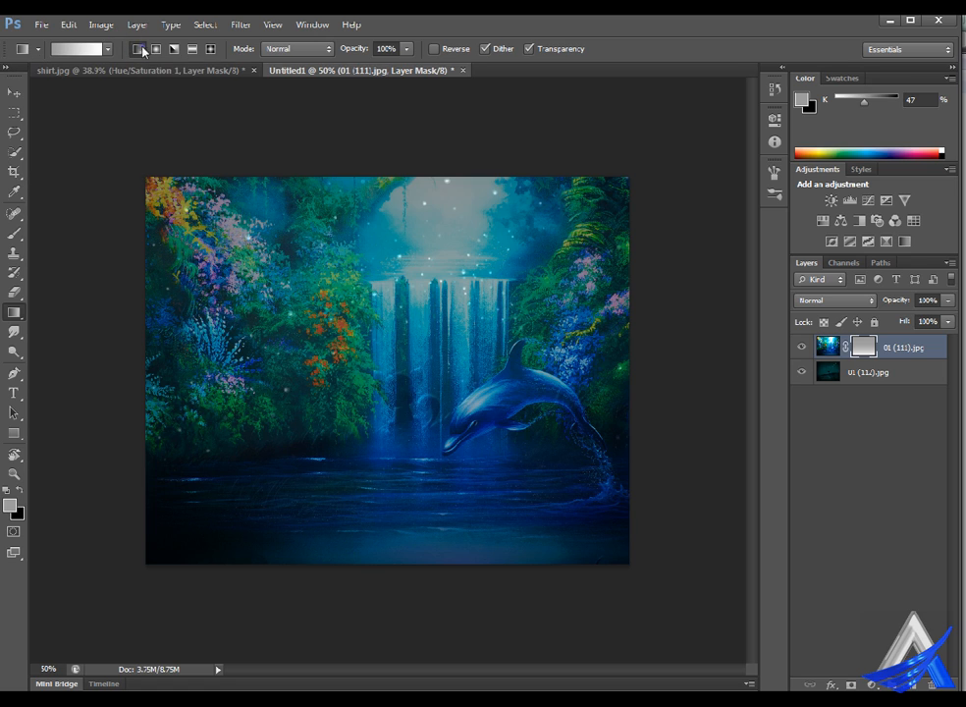
# Set the gradient type to Diamond and the foreground colour to white (ffffff), and draw a gradient down the layer mask
pyautogui.click(174, 49)
pyautogui.click(194, 47)
pyautogui.click(210, 48)
pyautogui.click(10, 504)
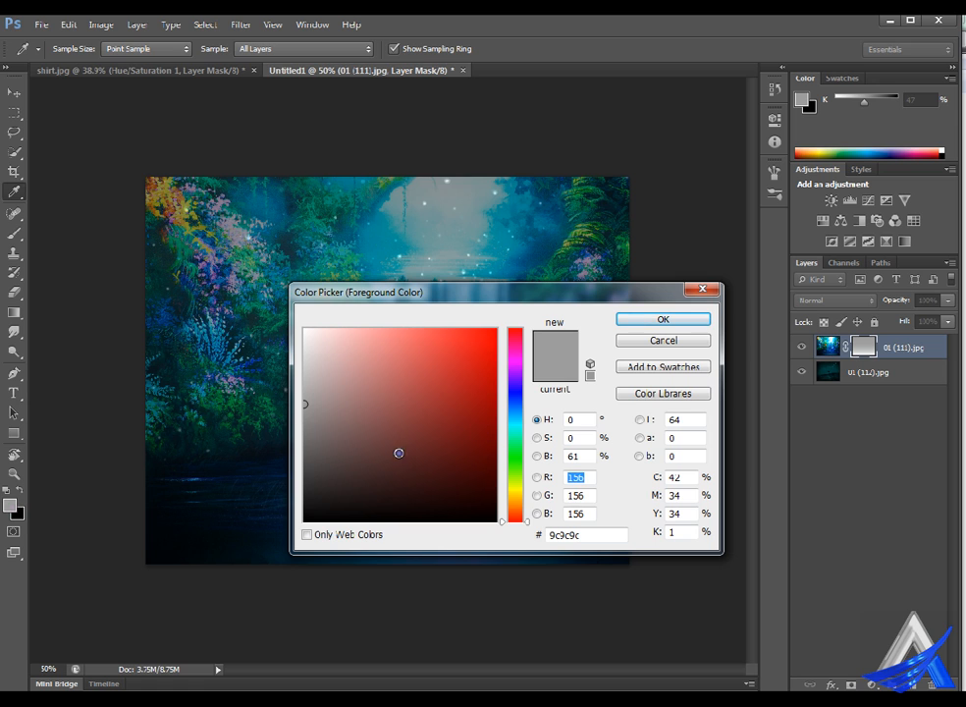
pyautogui.click(305, 330)
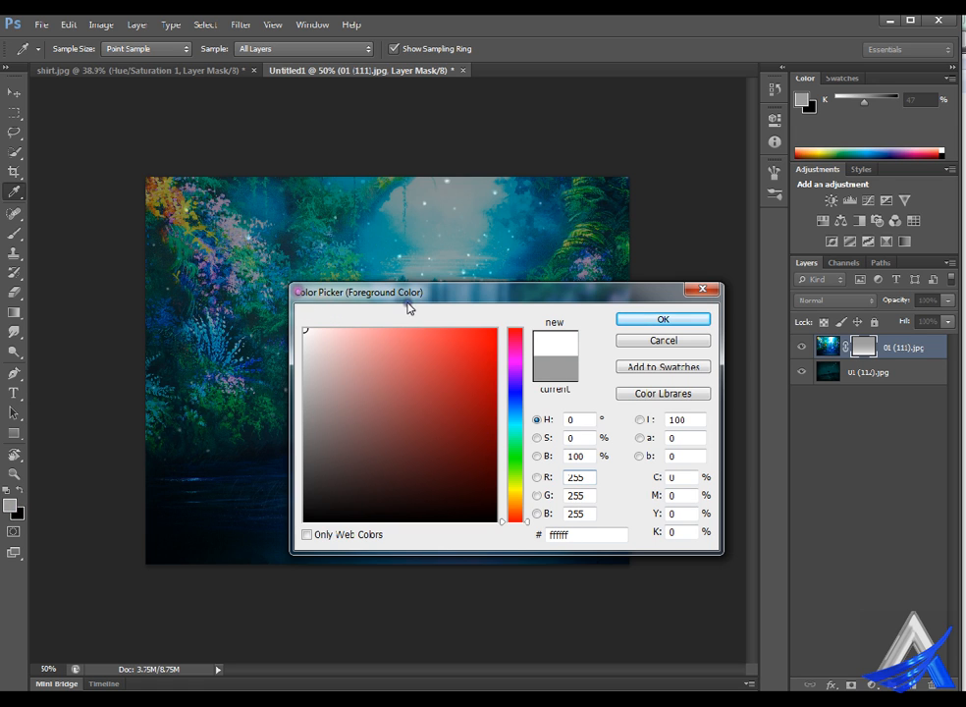
pyautogui.click(675, 321)
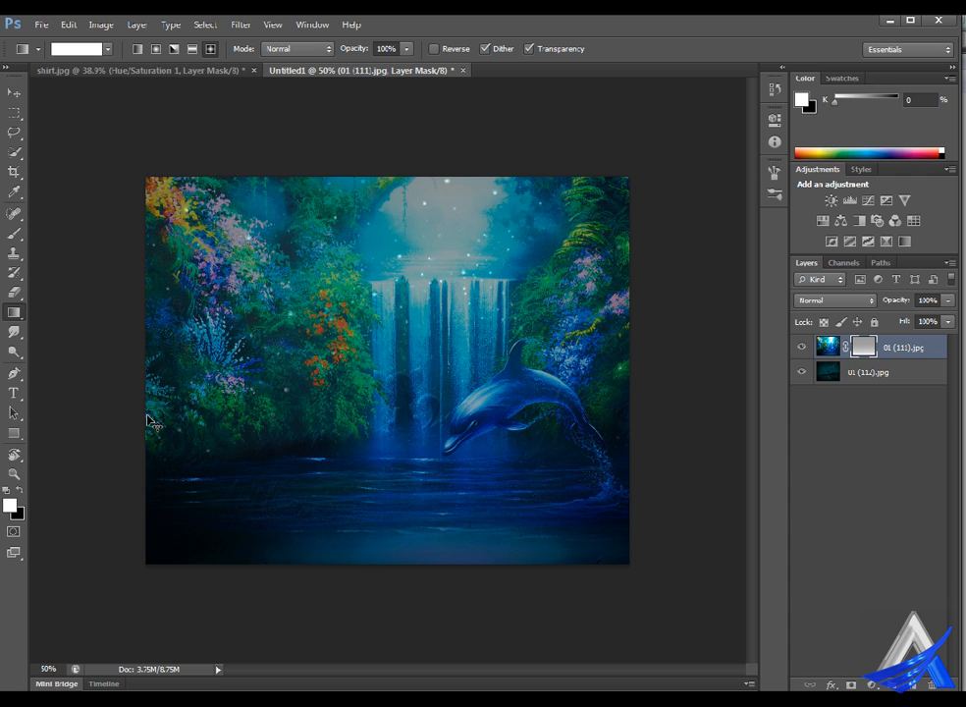
pyautogui.moveTo(359, 134); pyautogui.dragTo(360, 607)
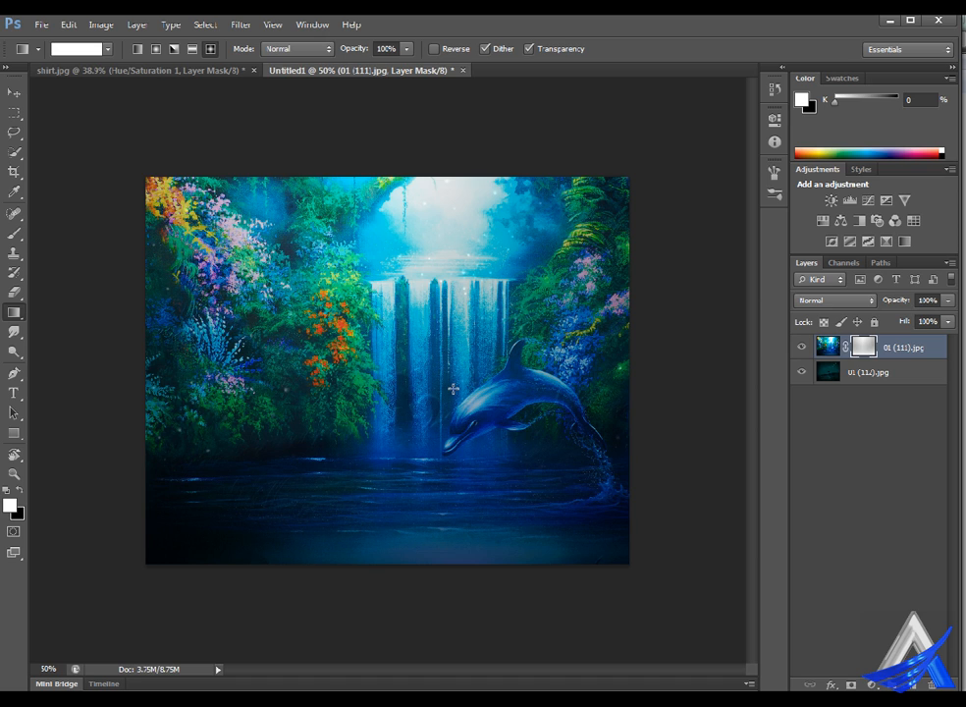
# Choose the grey-to-white gradient preset with the Linear type, and draw a gradient down the 01 (111).jpg layer mask
pyautogui.click(107, 47)
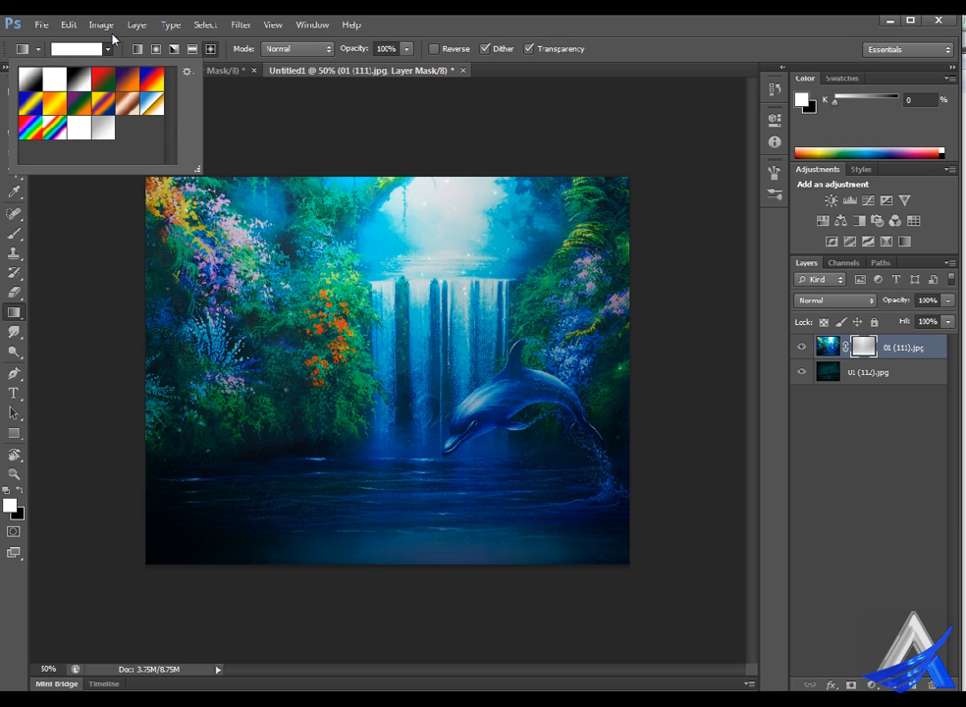
pyautogui.click(103, 125)
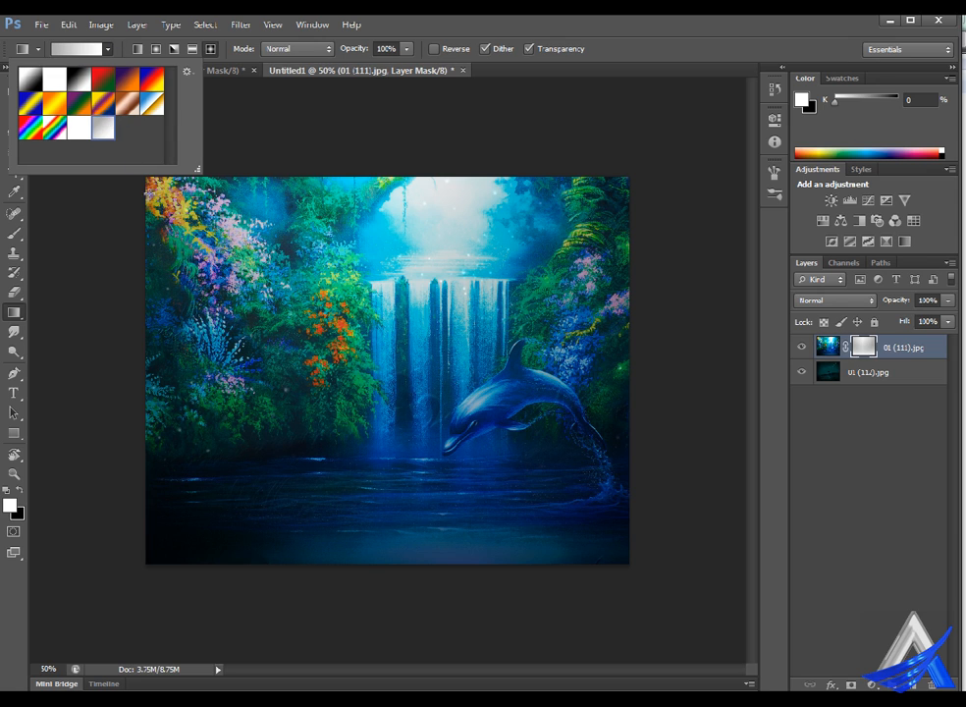
pyautogui.click(99, 232)
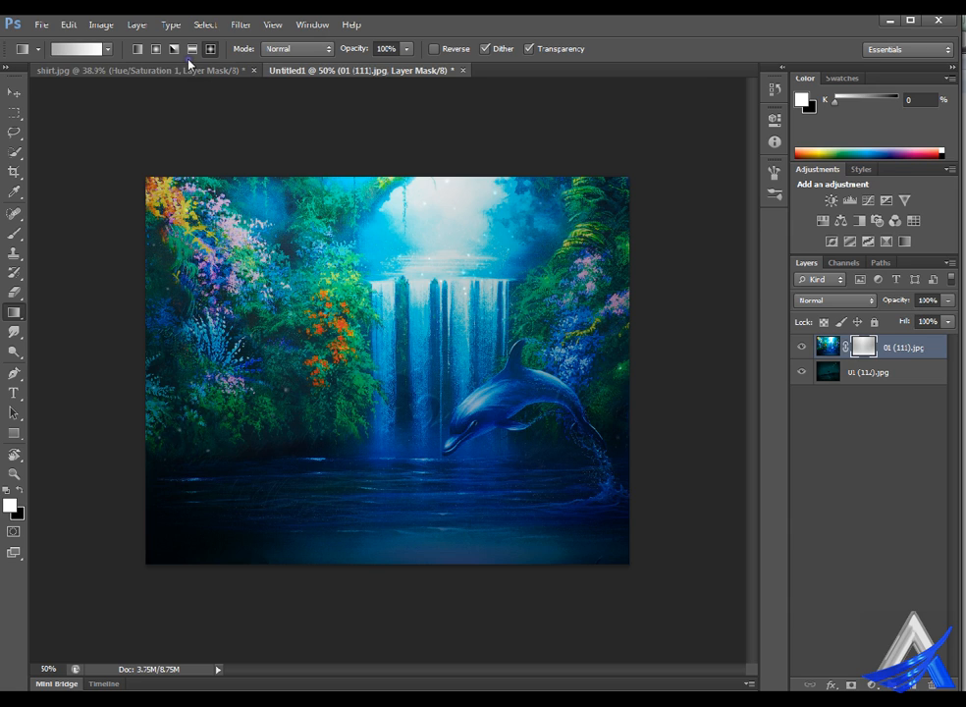
pyautogui.click(138, 48)
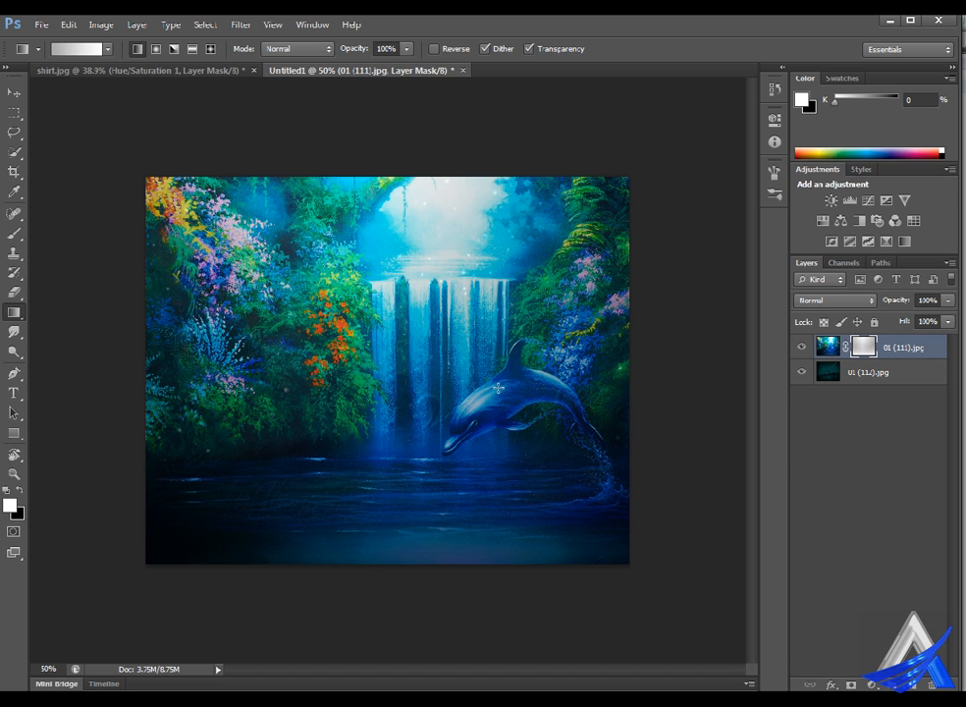
pyautogui.moveTo(499, 387); pyautogui.dragTo(384, 615)
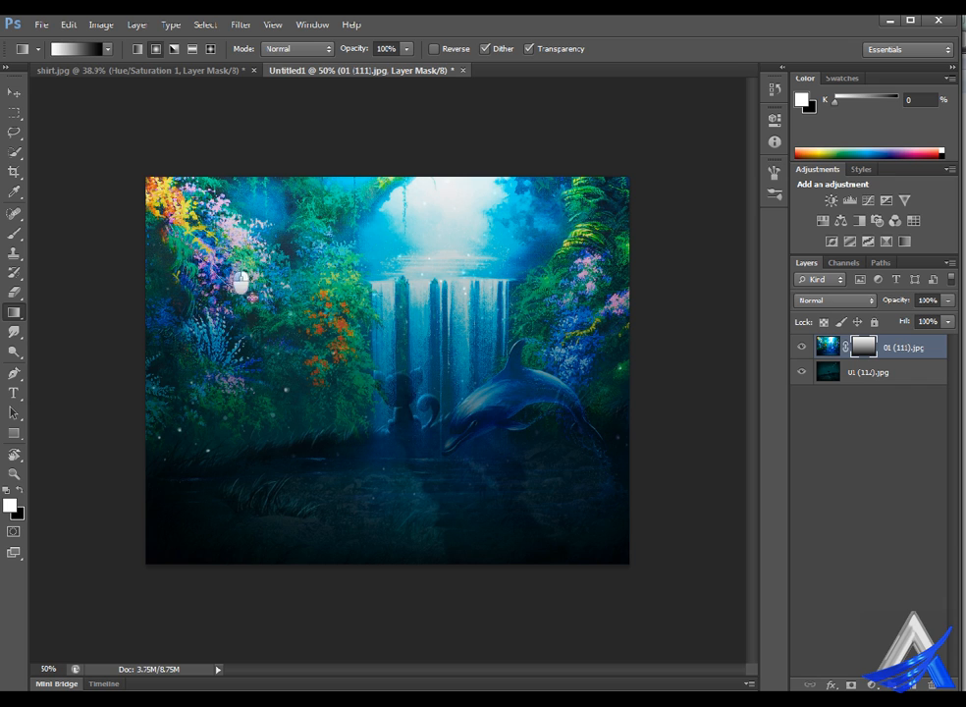
# Draw radial white-to-black gradients in three different directions on the layer mask, and replace them with a vertical reflected gradient
pyautogui.moveTo(363, 356); pyautogui.dragTo(530, 464)
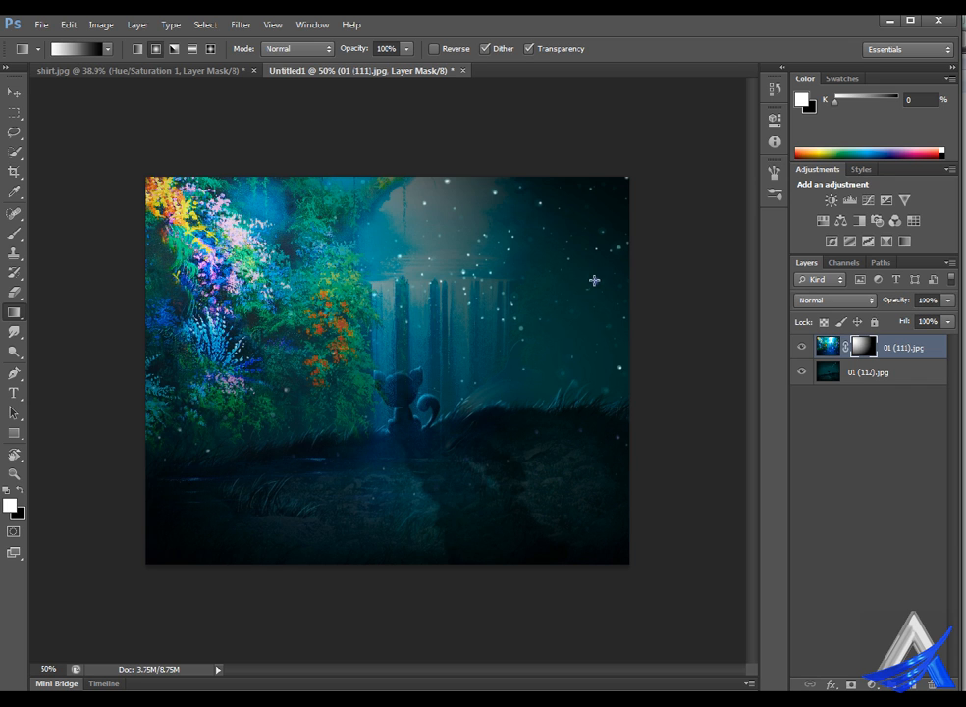
pyautogui.moveTo(599, 234); pyautogui.dragTo(271, 463)
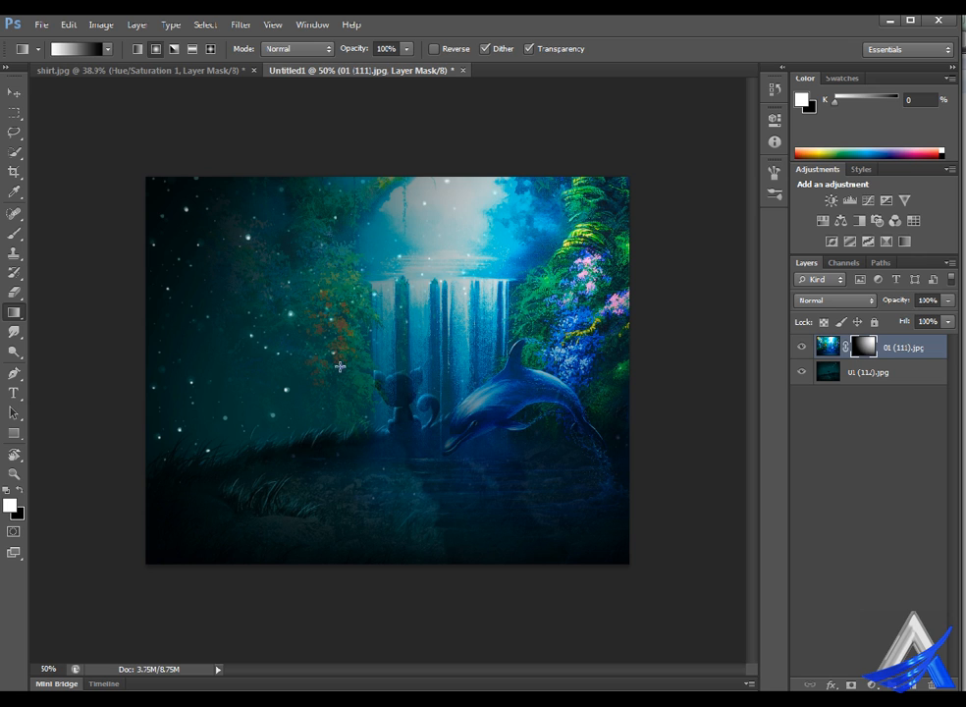
pyautogui.moveTo(249, 371); pyautogui.dragTo(576, 369)
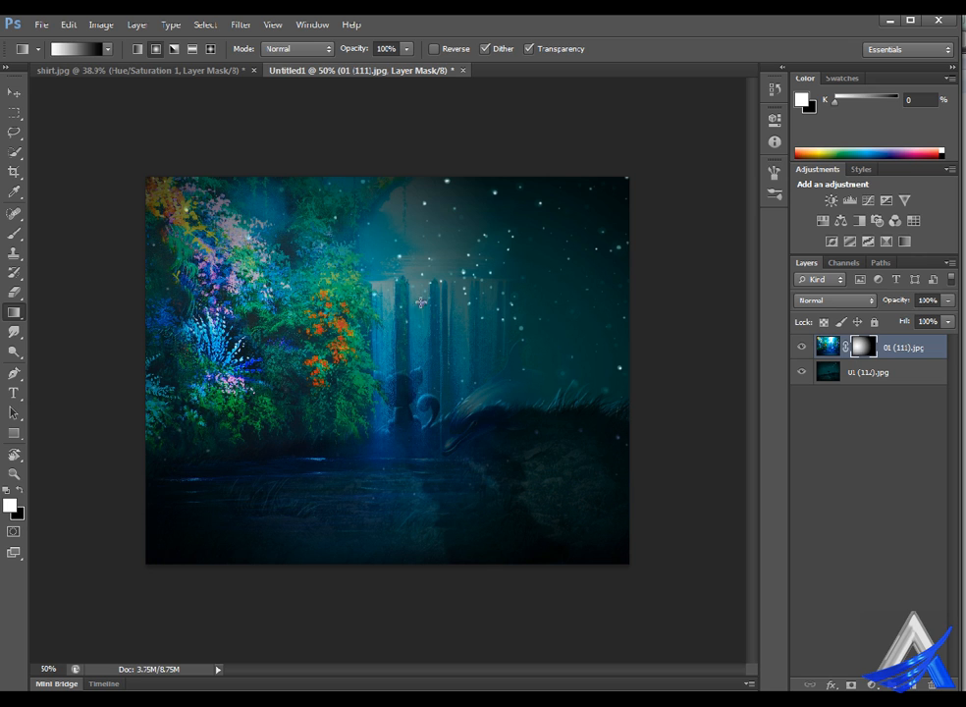
pyautogui.click(193, 48)
pyautogui.moveTo(357, 229); pyautogui.dragTo(360, 488)
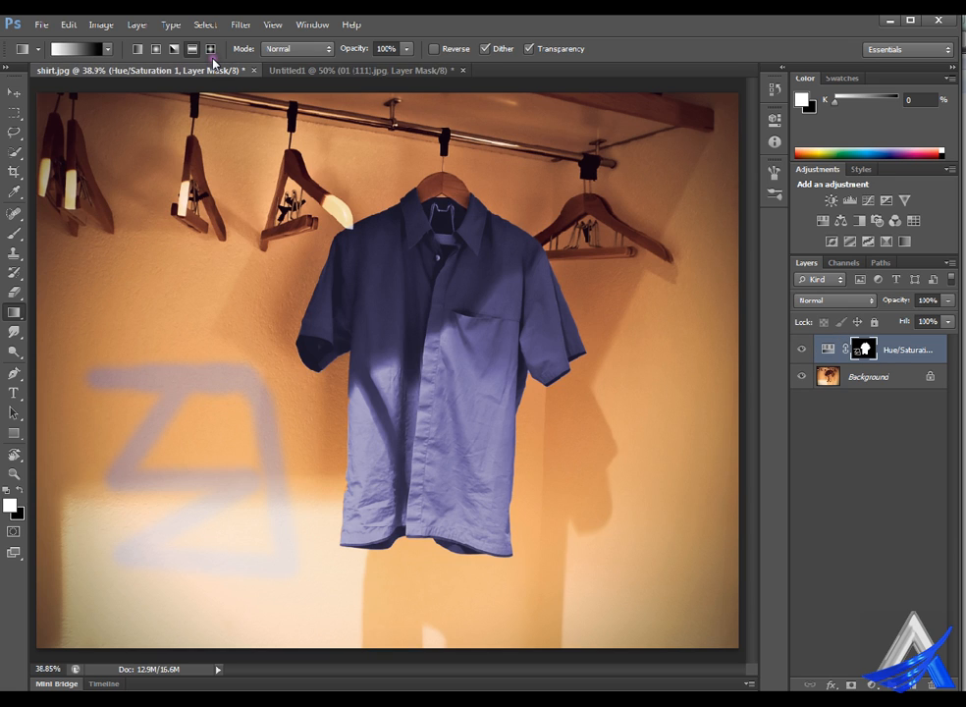
# Close the shirt.jpg document, and delete the 01 (111).jpg layer with its mask from the remaining document
pyautogui.click(213, 65)
pyautogui.click(253, 69)
pyautogui.click(500, 279)
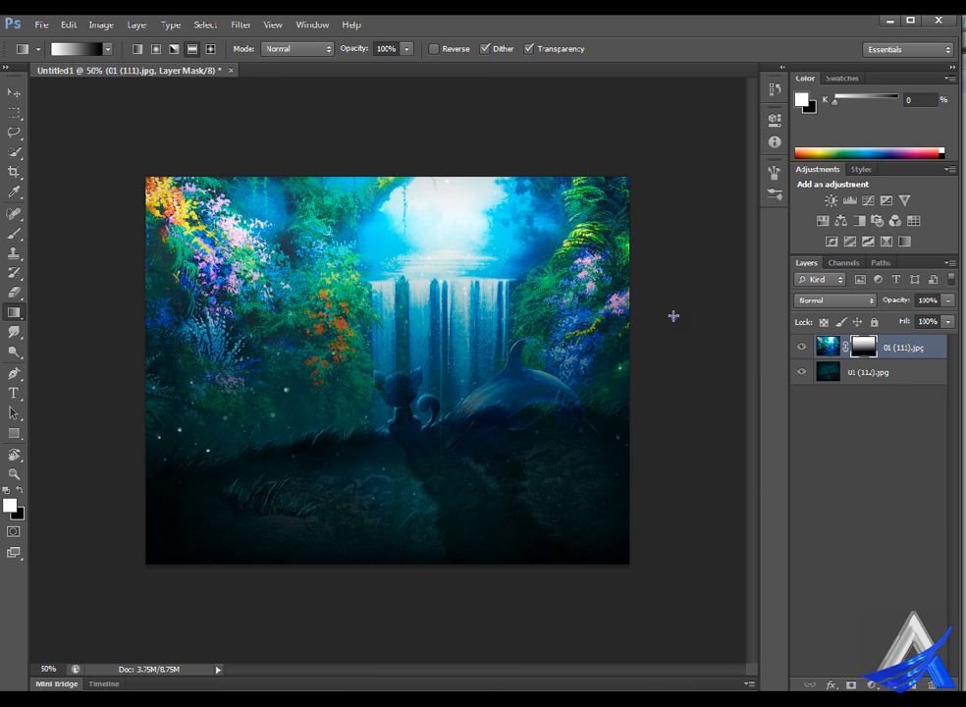
pyautogui.moveTo(926, 352); pyautogui.dragTo(955, 698)
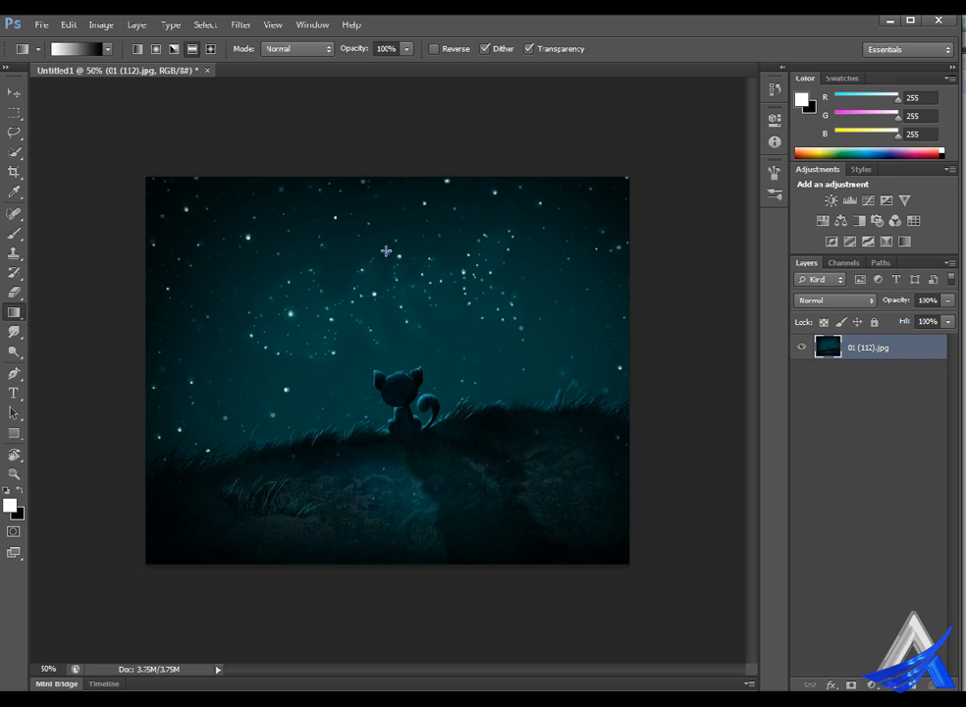
pyautogui.click(176, 23)
pyautogui.moveTo(234, 19)
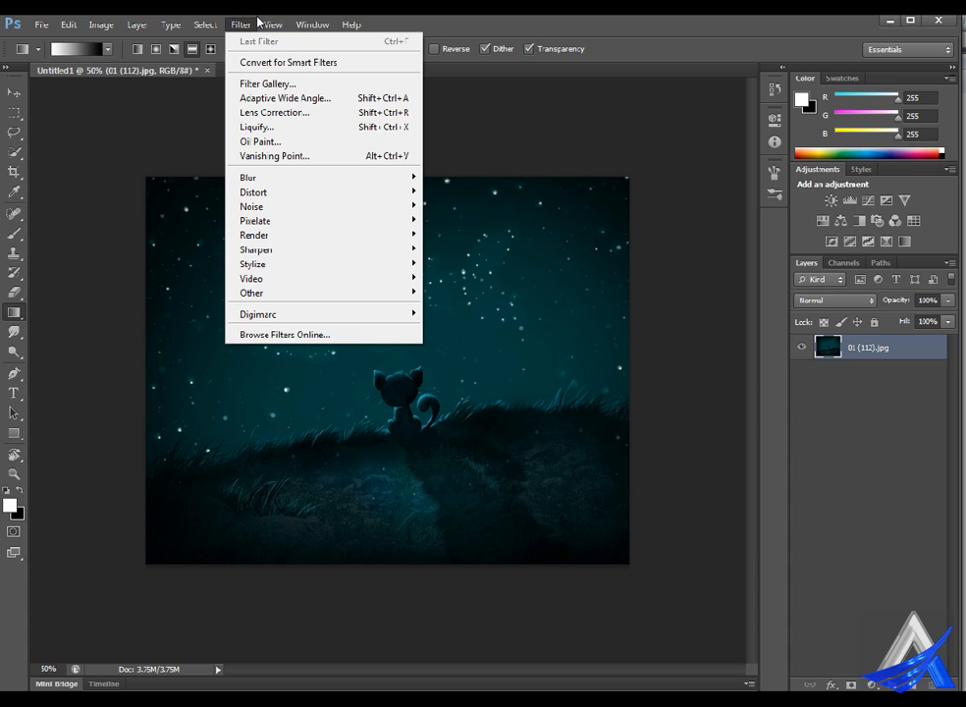
pyautogui.moveTo(283, 21)
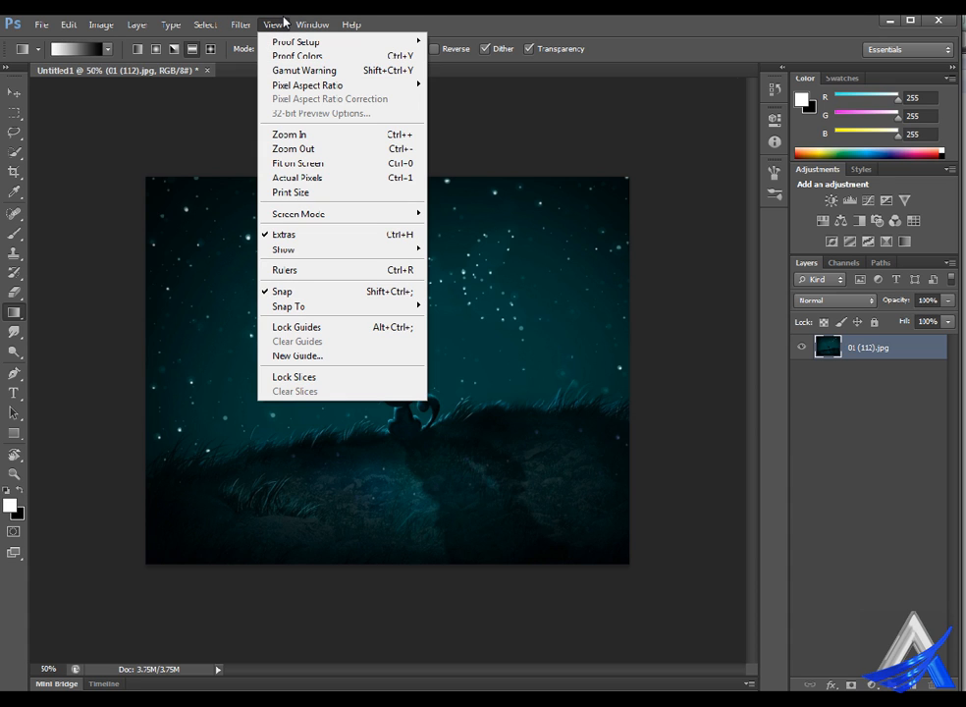
pyautogui.click(167, 298)
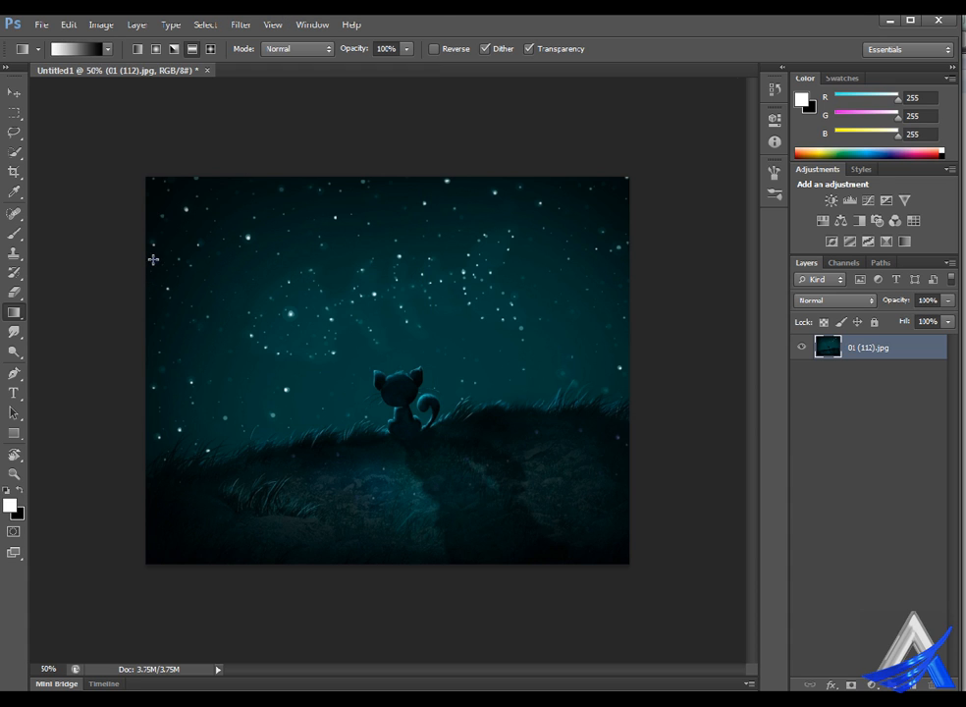
# Add a Black & White adjustment layer above the 01 (112).jpg layer, close its properties, and undo the new layer
pyautogui.click(137, 25)
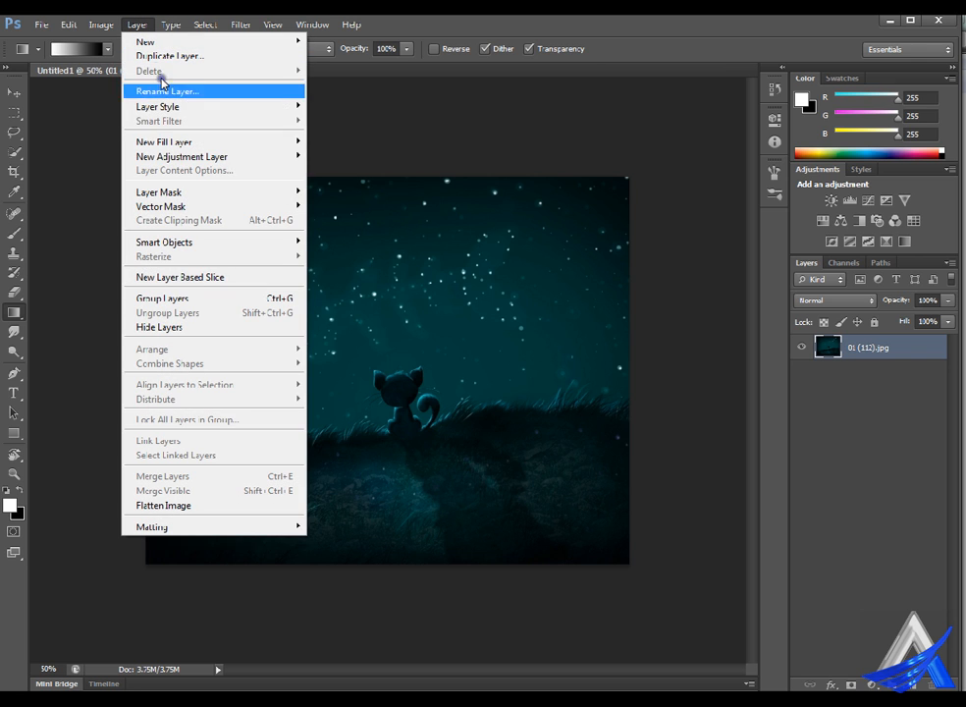
pyautogui.moveTo(214, 150)
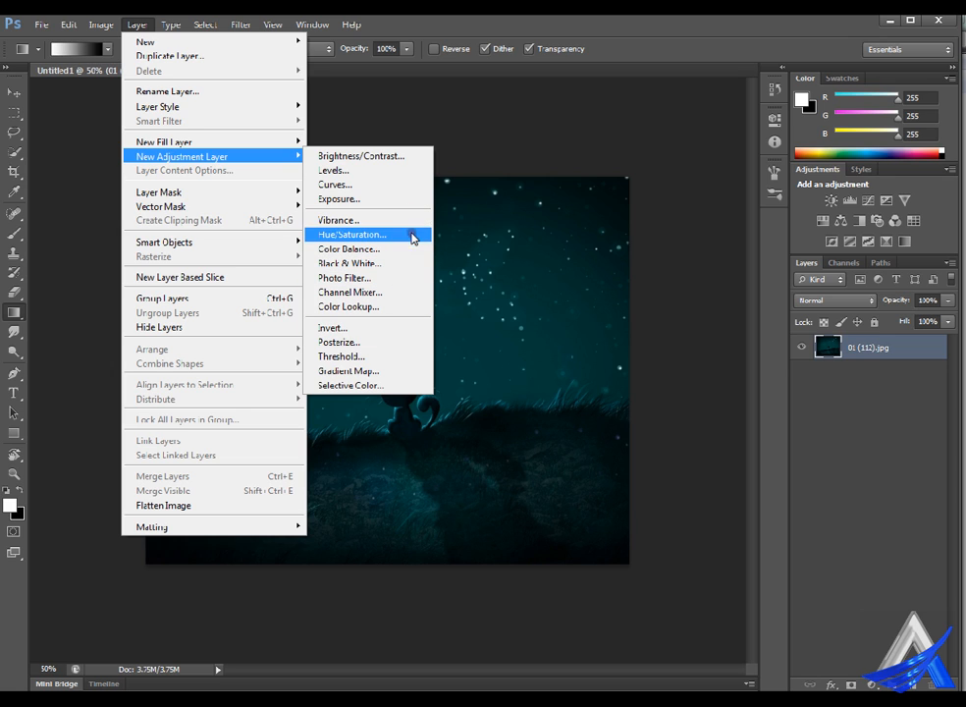
pyautogui.click(396, 263)
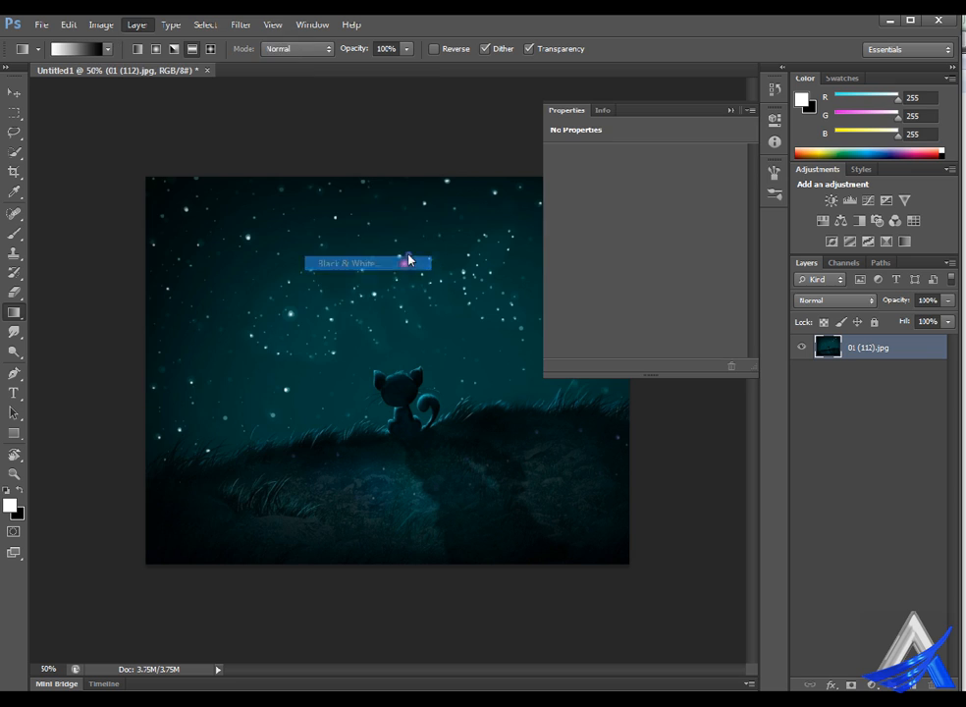
pyautogui.click(615, 247)
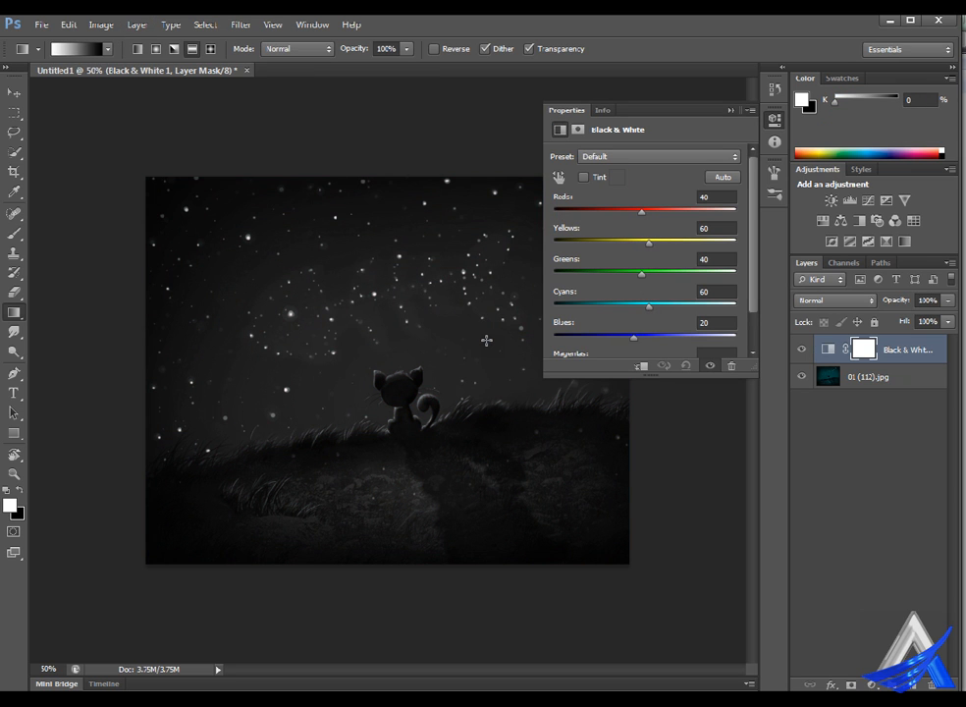
pyautogui.click(775, 118)
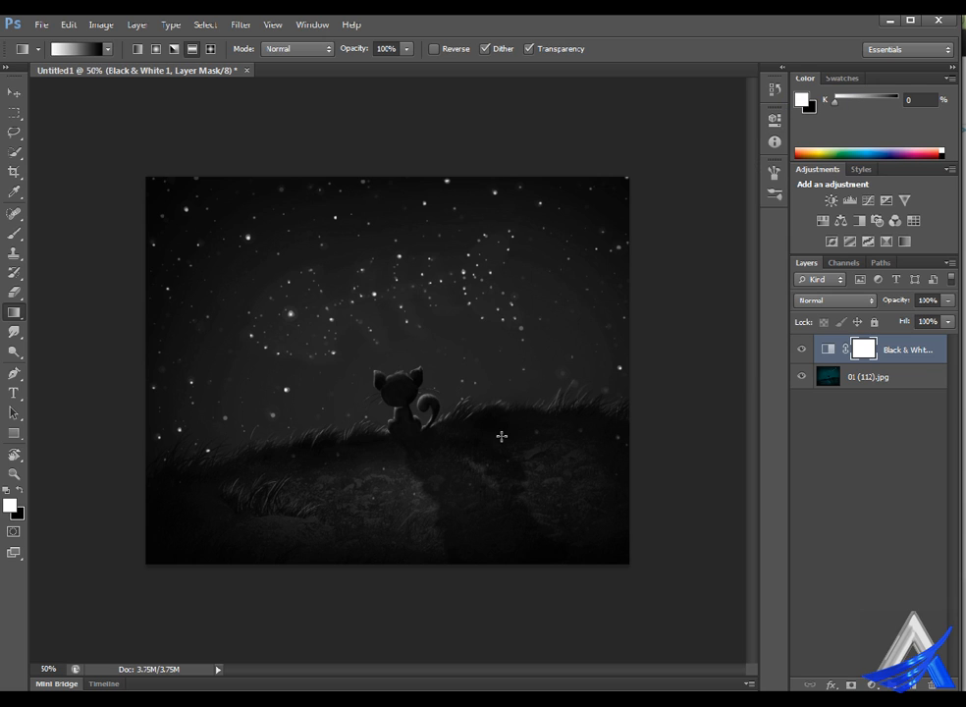
pyautogui.hotkey('ctrl', 'z')
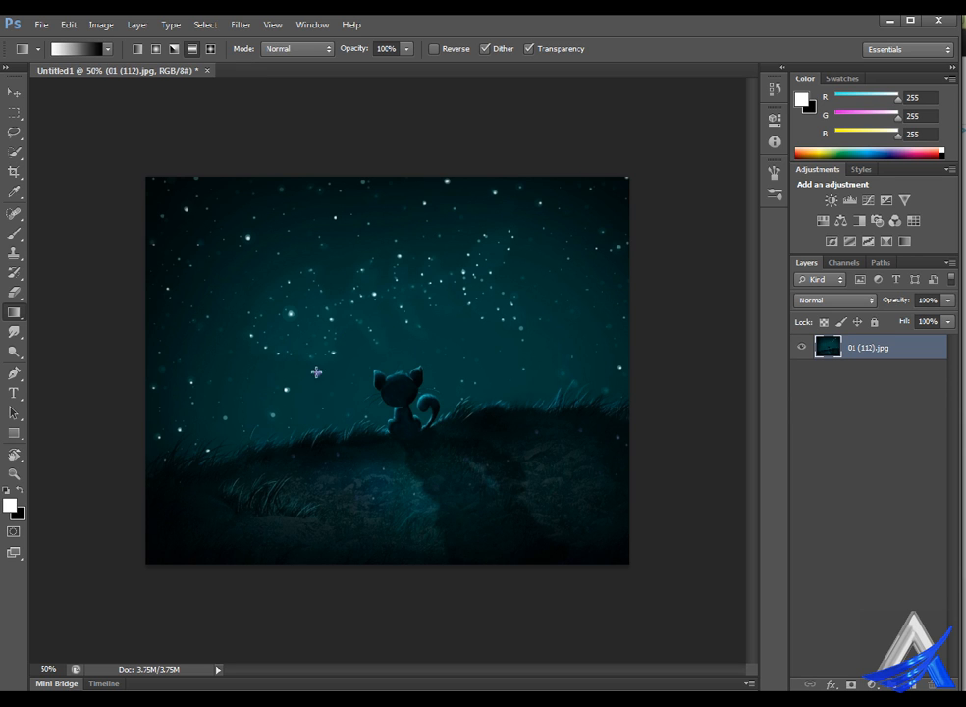
# Try a direct Black & White image adjustment on the 01 (112).jpg layer
pyautogui.click(101, 24)
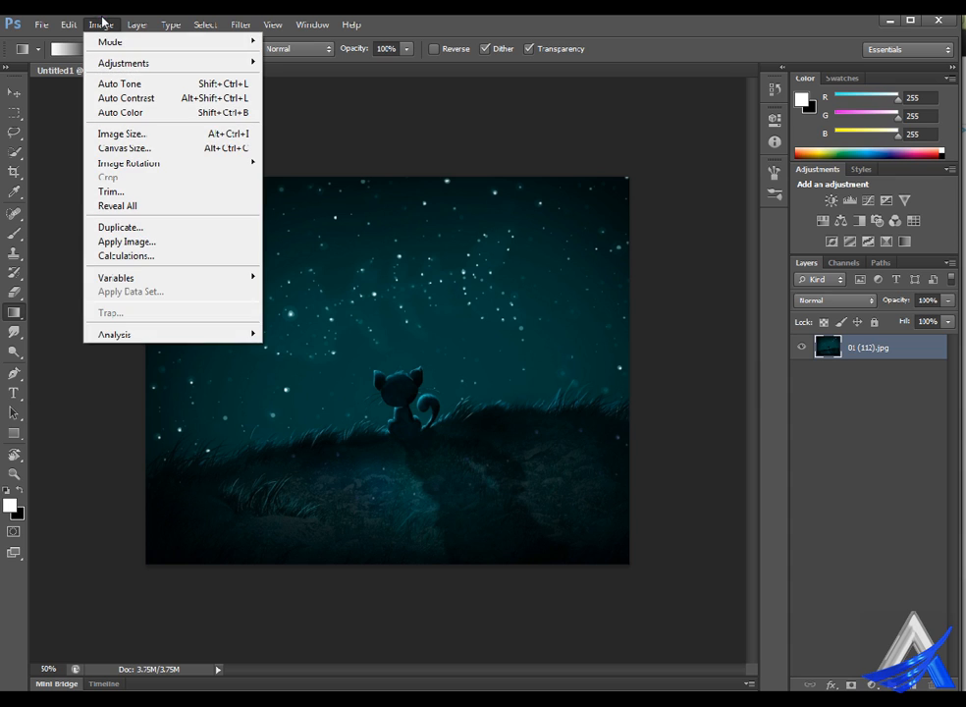
pyautogui.moveTo(181, 159)
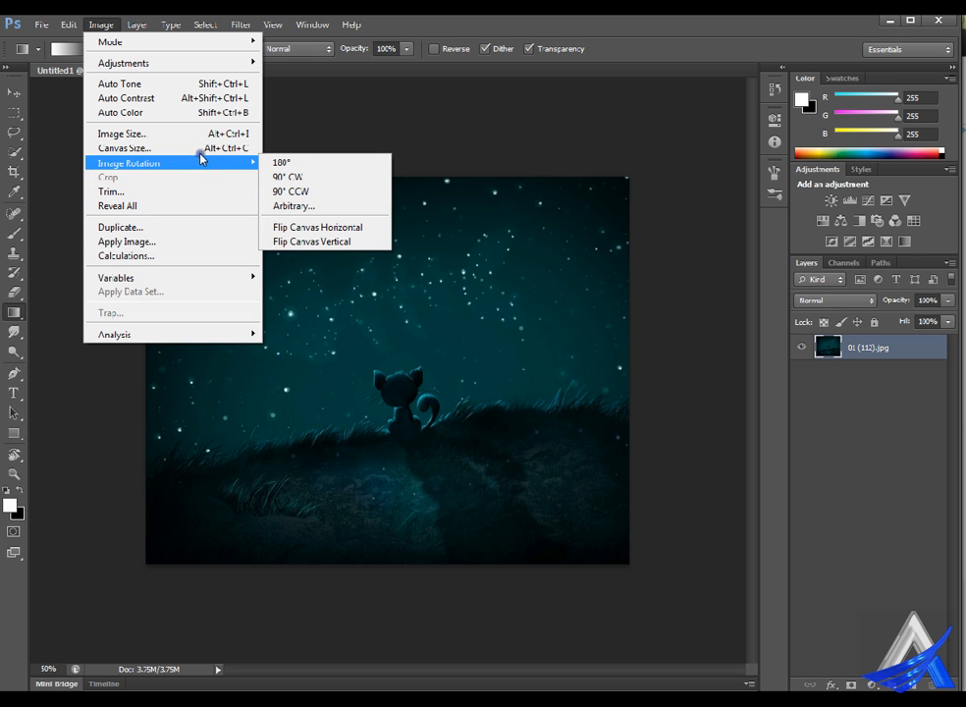
pyautogui.moveTo(214, 61)
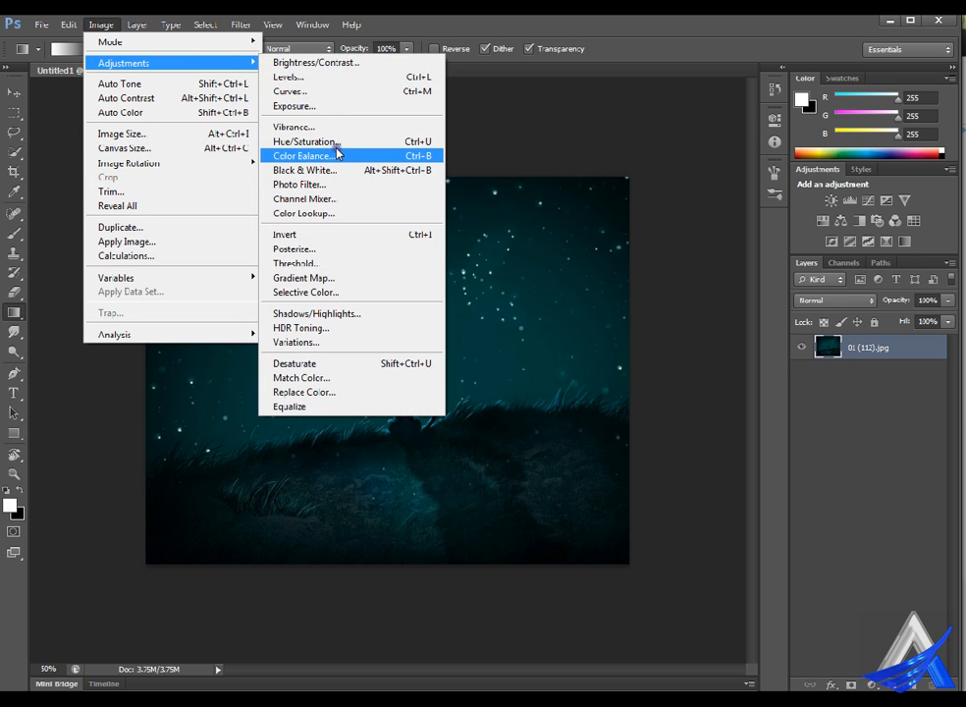
pyautogui.click(358, 170)
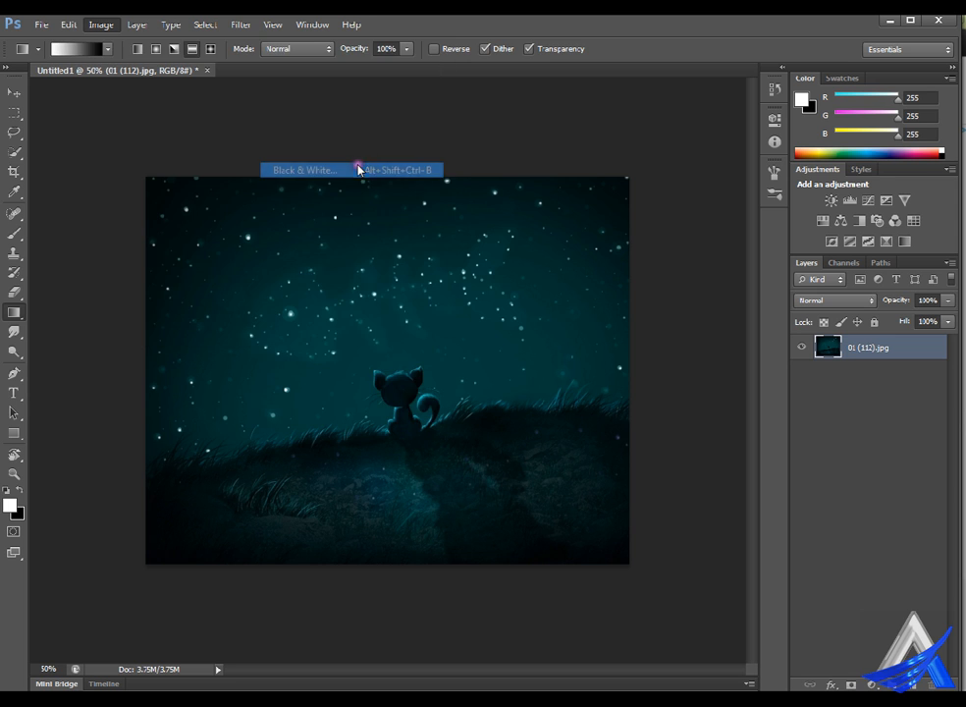
pyautogui.click(599, 163)
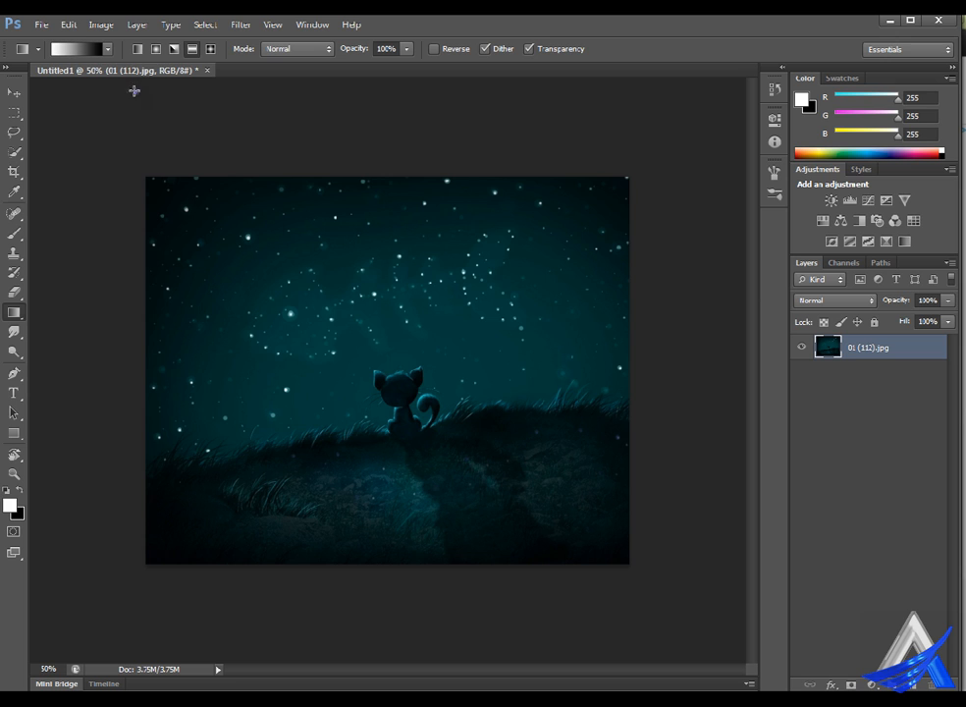
pyautogui.click(138, 23)
pyautogui.moveTo(209, 106)
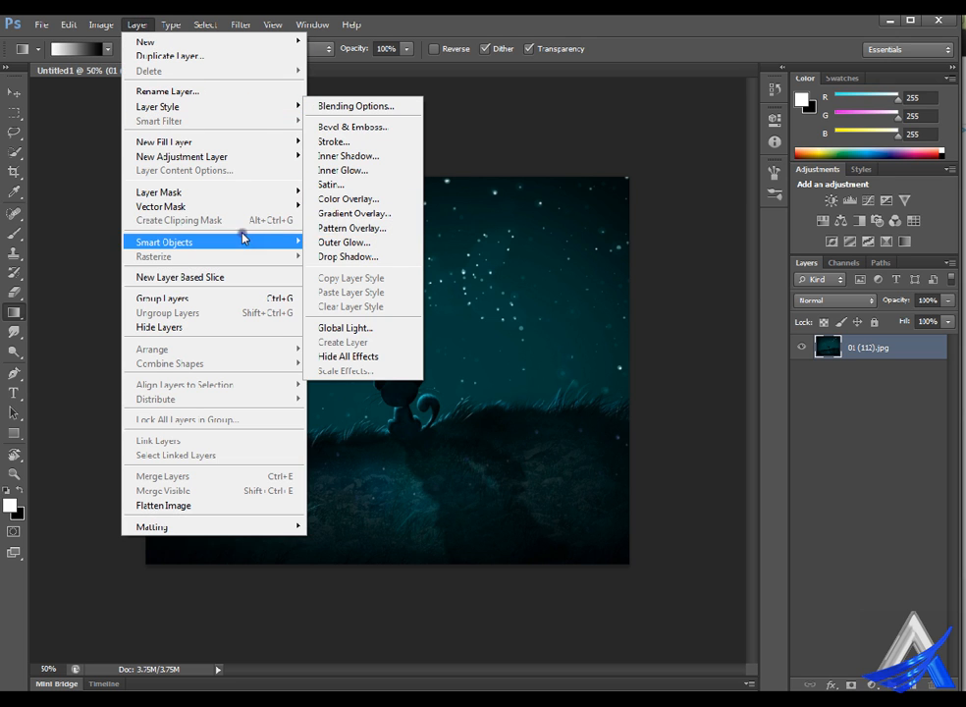
pyautogui.moveTo(253, 153)
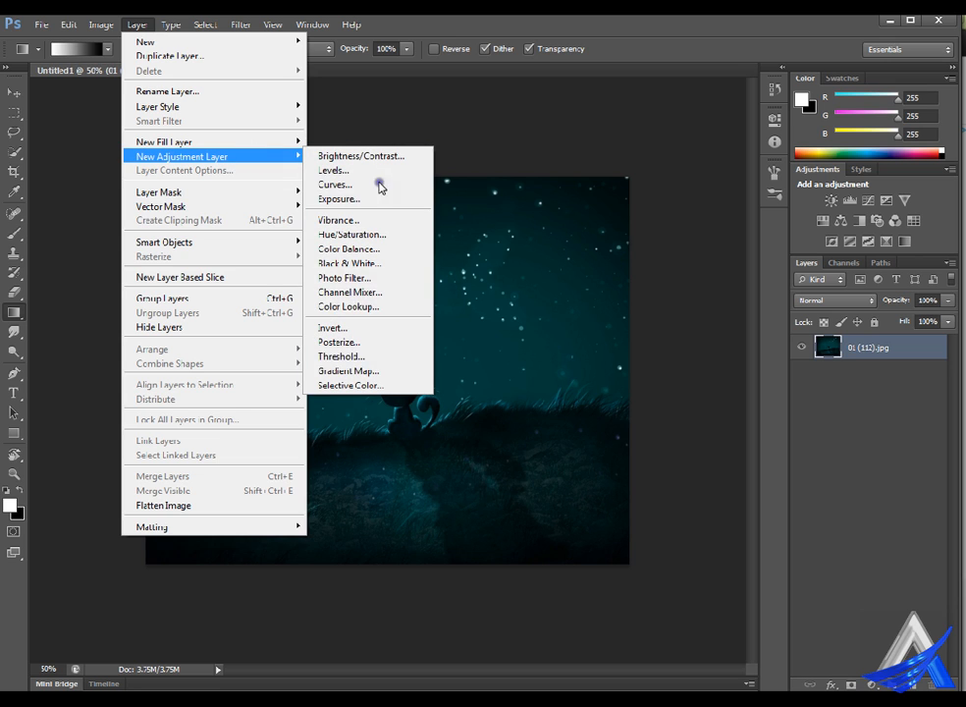
pyautogui.click(746, 355)
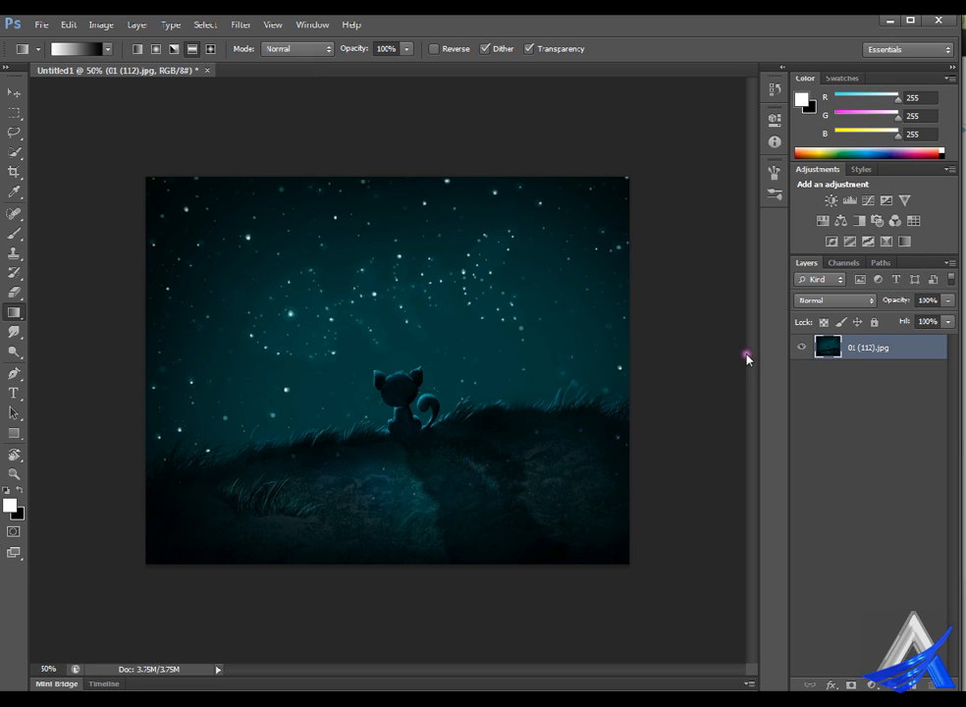
# Add a Brightness/Contrast adjustment layer above the 01 (112).jpg layer, adjust its contrast, and toggle its visibility to compare the effect
pyautogui.click(868, 200)
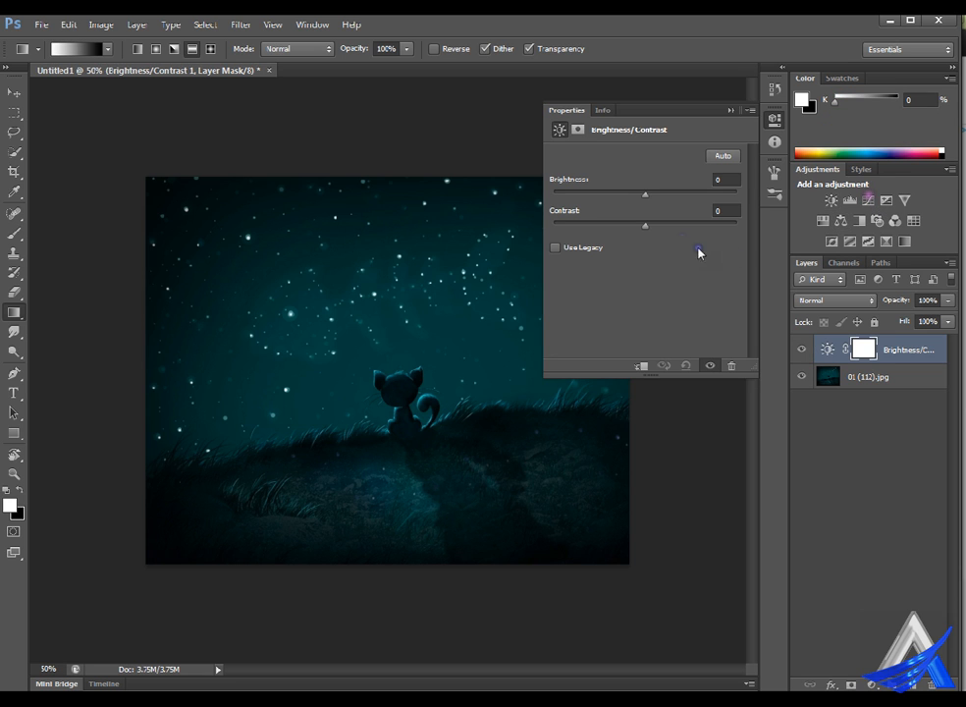
pyautogui.moveTo(679, 220); pyautogui.dragTo(612, 226)
pyautogui.click(729, 507)
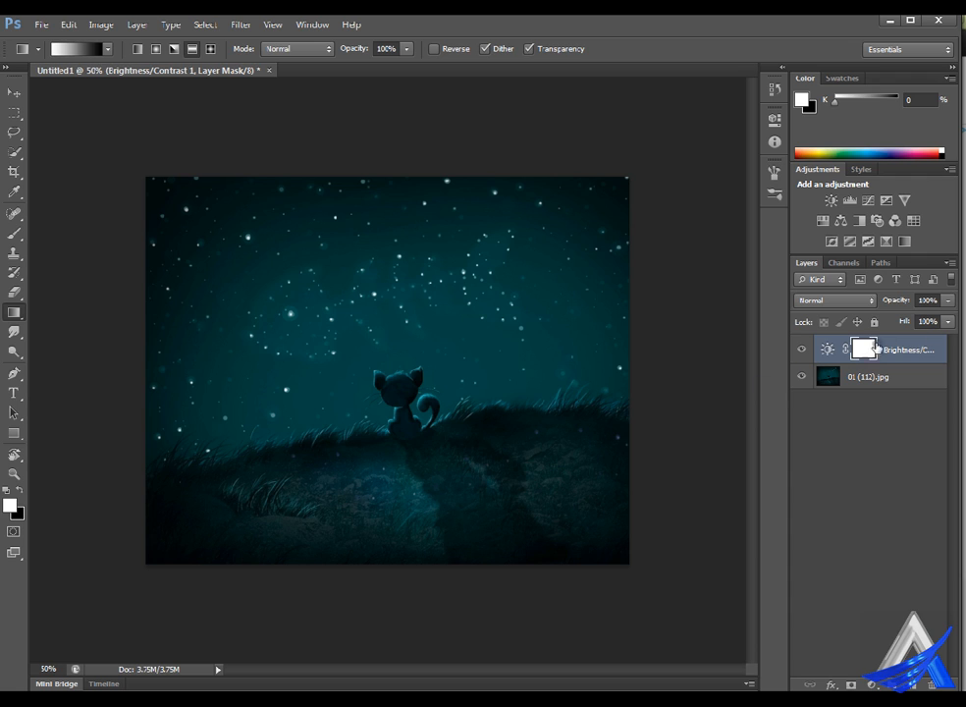
pyautogui.click(802, 349)
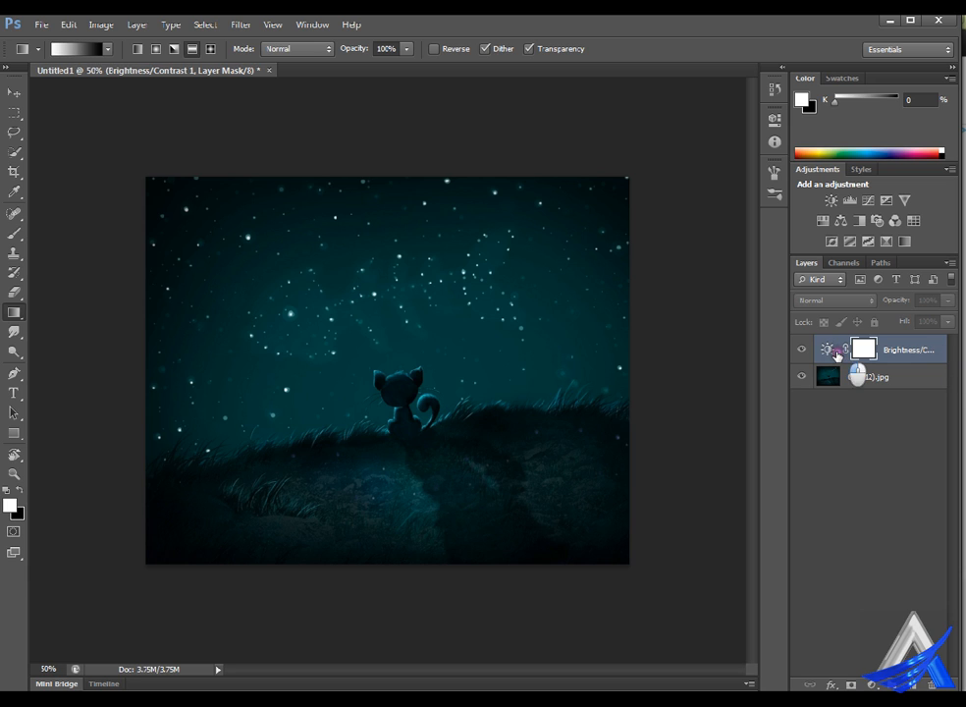
pyautogui.click(801, 350)
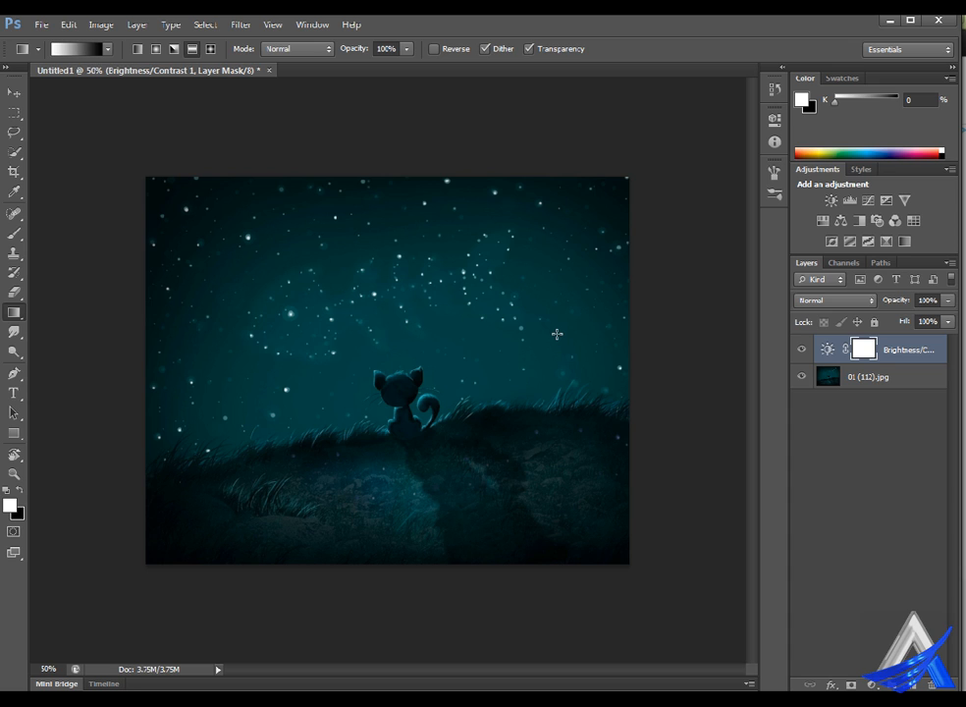
# Add a Hue/Saturation adjustment layer on top, shift its hue to -22, and switch it to the Increase Saturation More preset
pyautogui.click(863, 220)
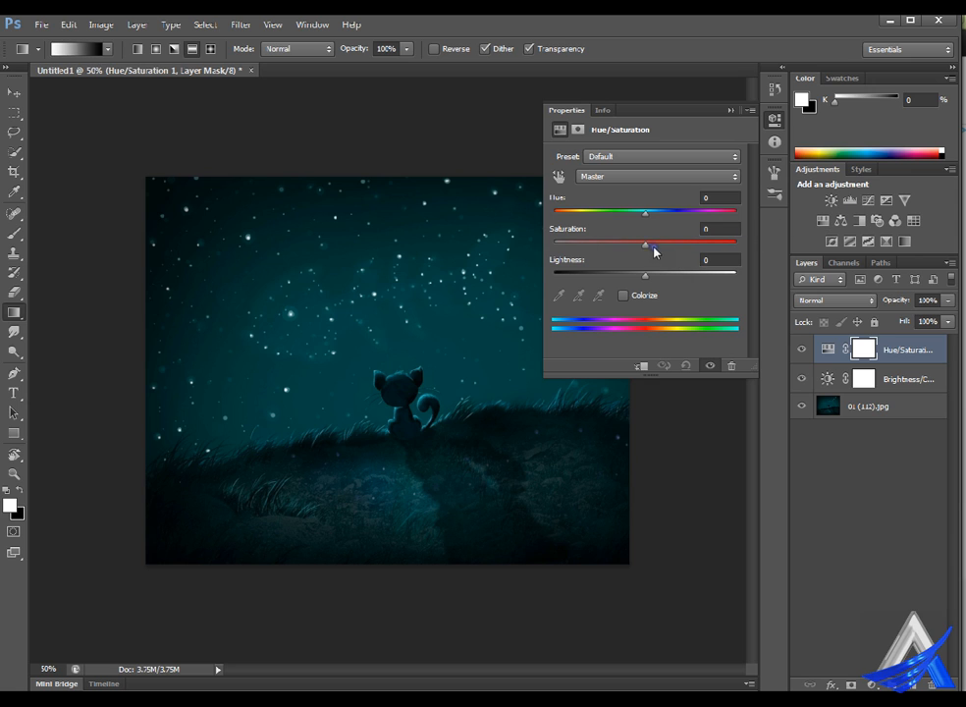
pyautogui.moveTo(677, 211); pyautogui.dragTo(654, 215)
pyautogui.click(693, 156)
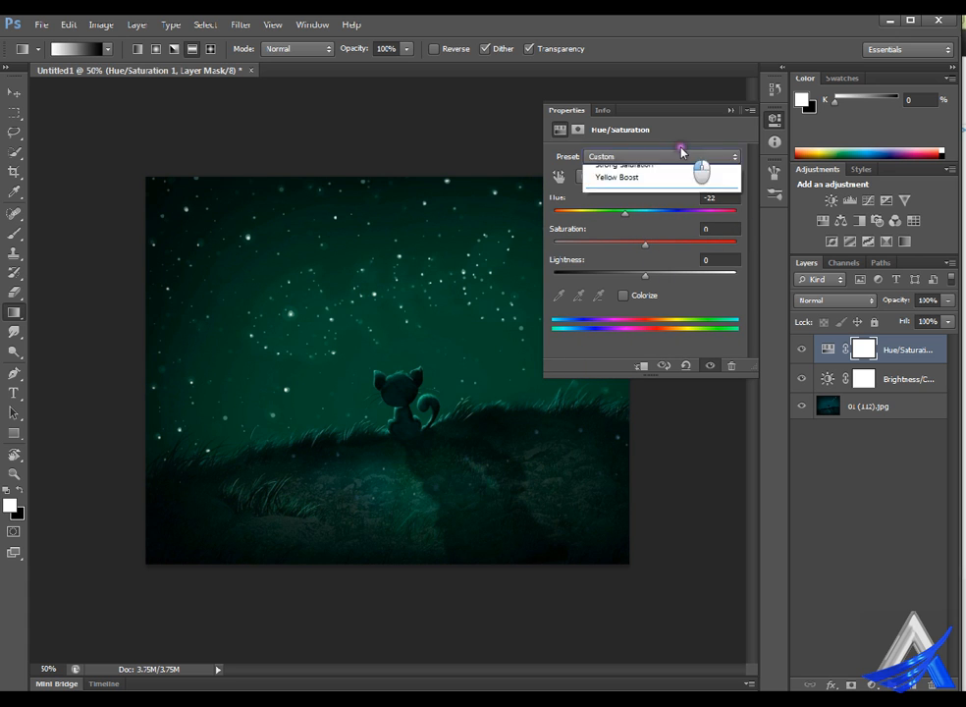
pyautogui.click(685, 202)
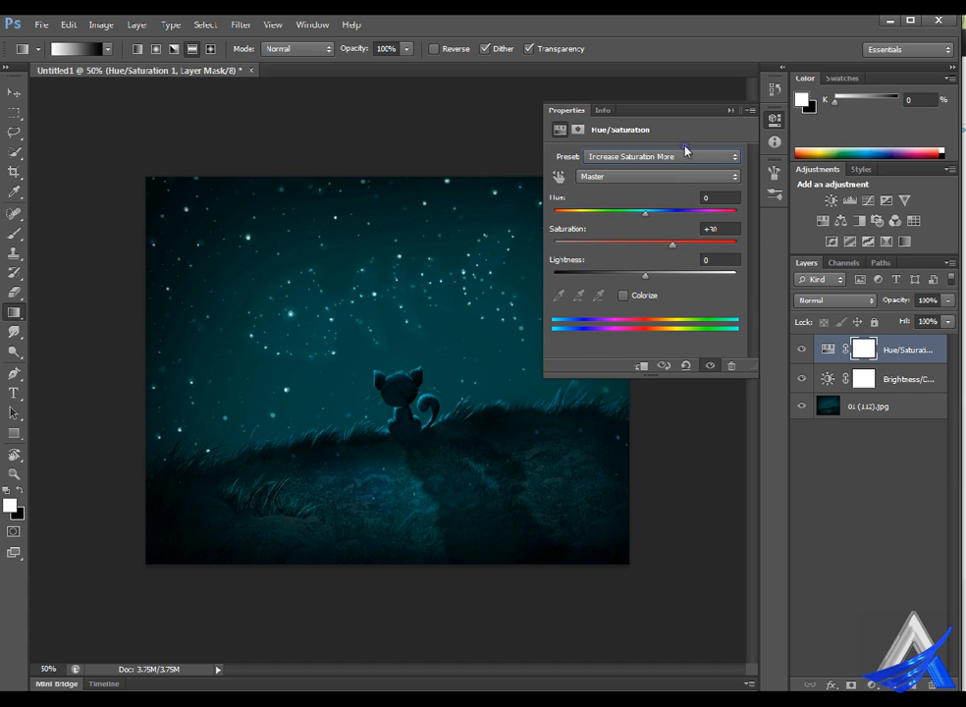
# Try the Old Style preset on the Hue/Saturation layer, and apply the Sepia preset instead
pyautogui.click(685, 153)
pyautogui.click(695, 233)
pyautogui.click(690, 154)
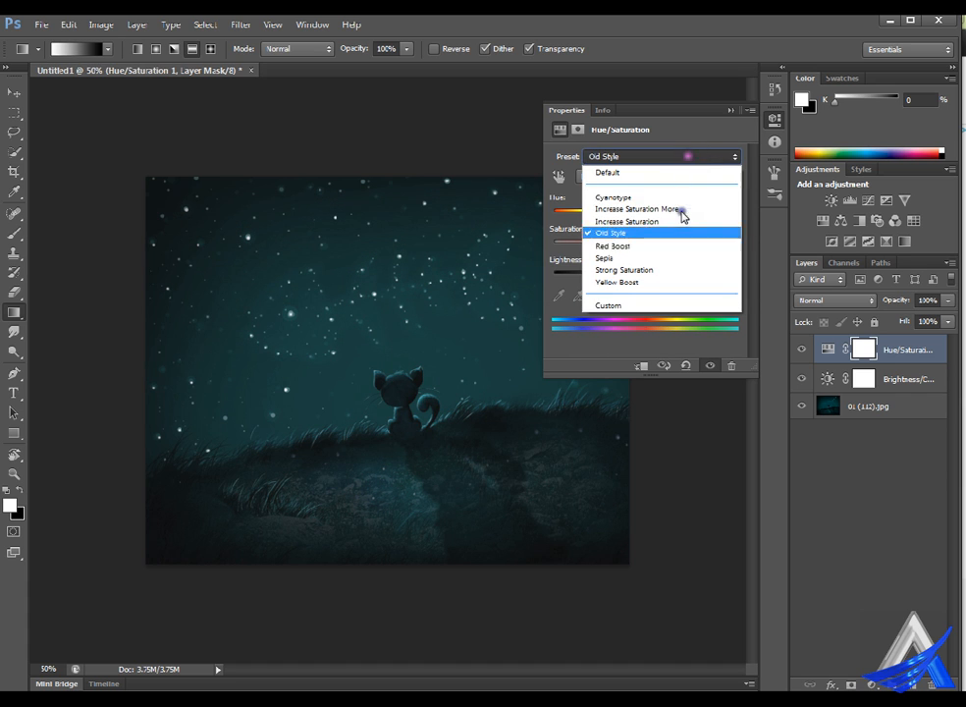
pyautogui.click(677, 257)
pyautogui.click(690, 154)
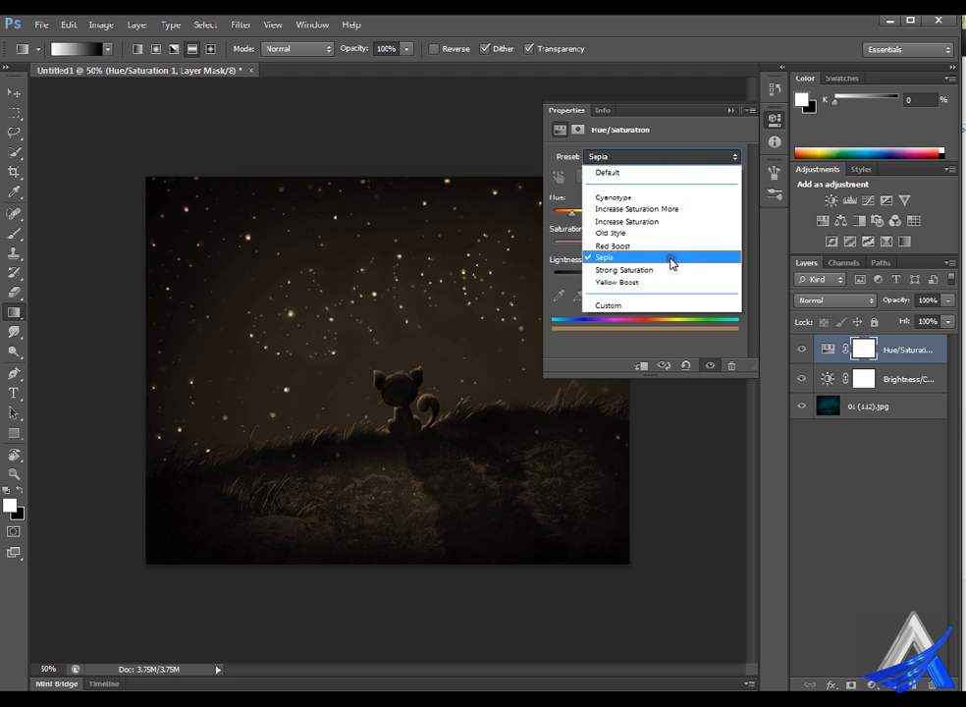
pyautogui.click(671, 259)
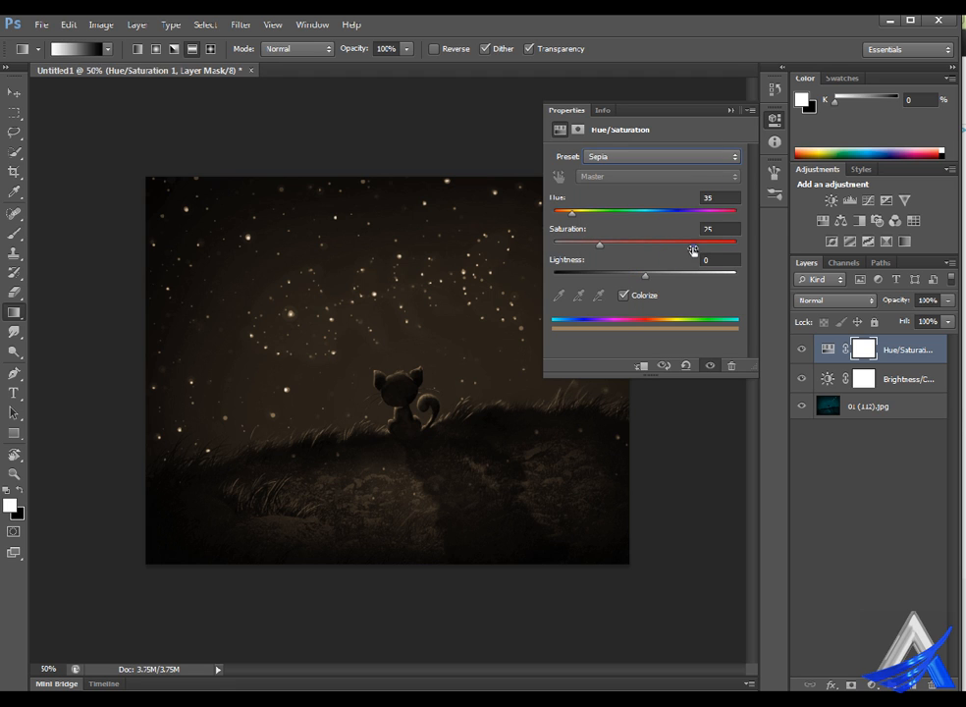
# Set the Hue/Saturation layer's saturation to 53 and close its properties
pyautogui.moveTo(599, 244); pyautogui.dragTo(681, 244)
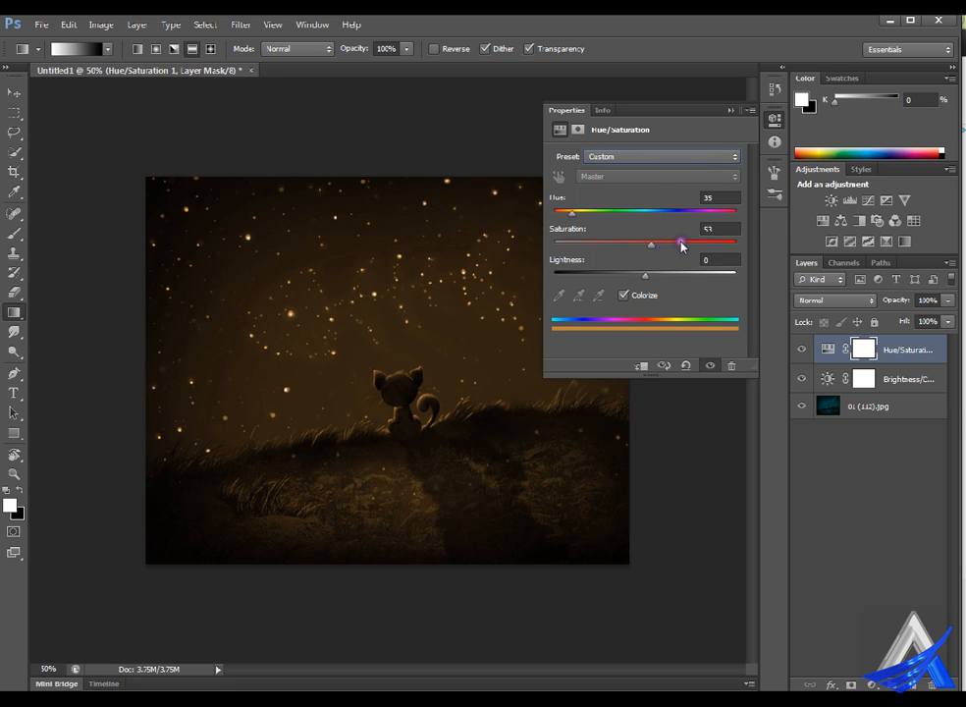
pyautogui.click(750, 110)
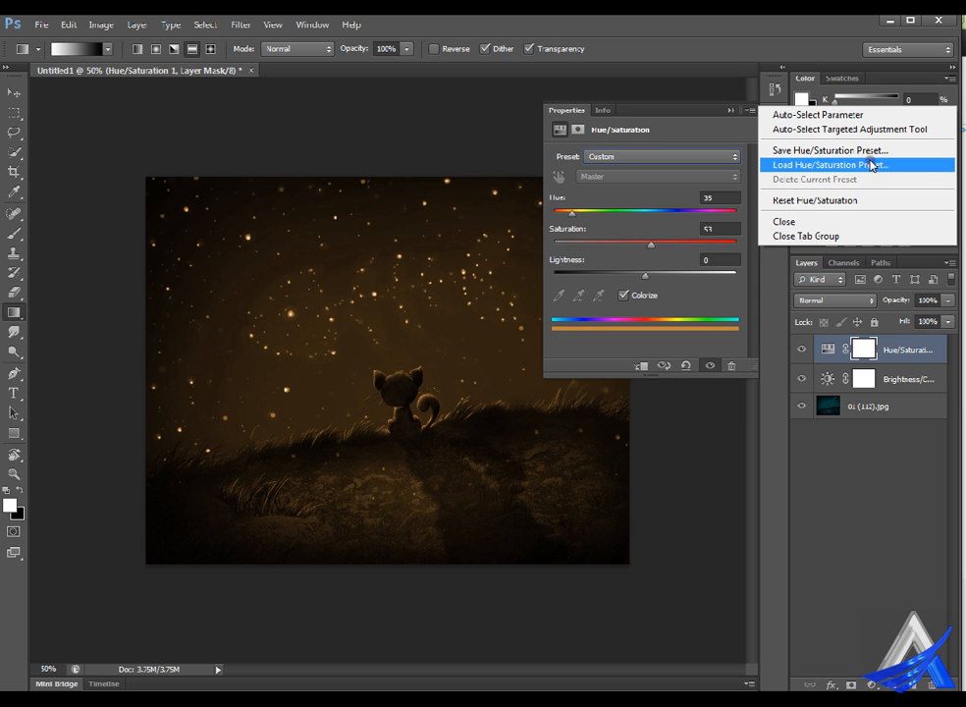
pyautogui.click(609, 363)
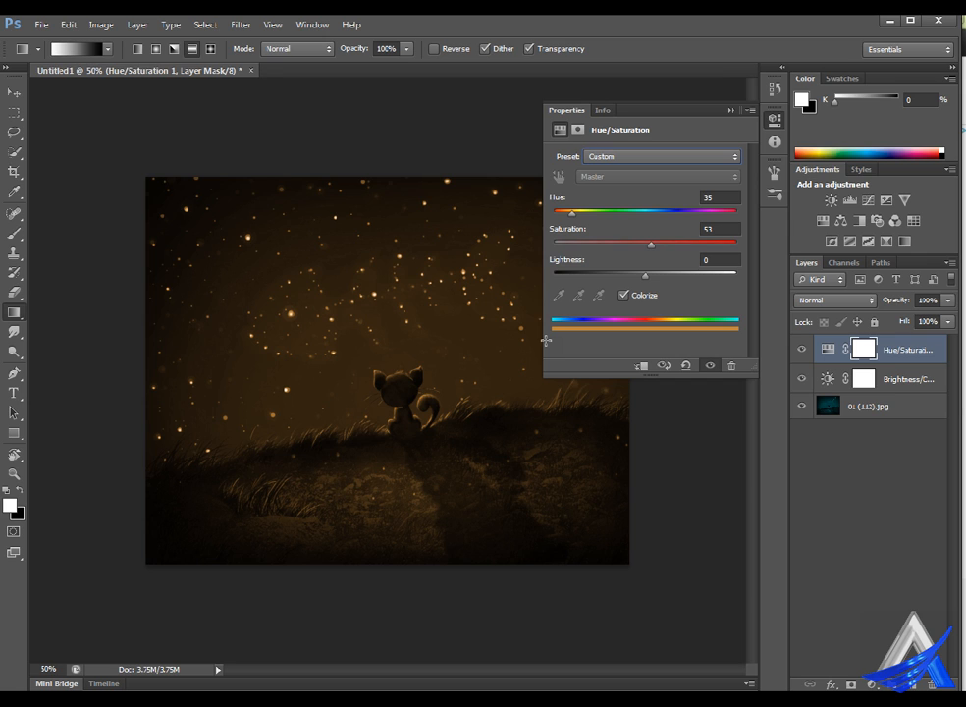
pyautogui.click(676, 463)
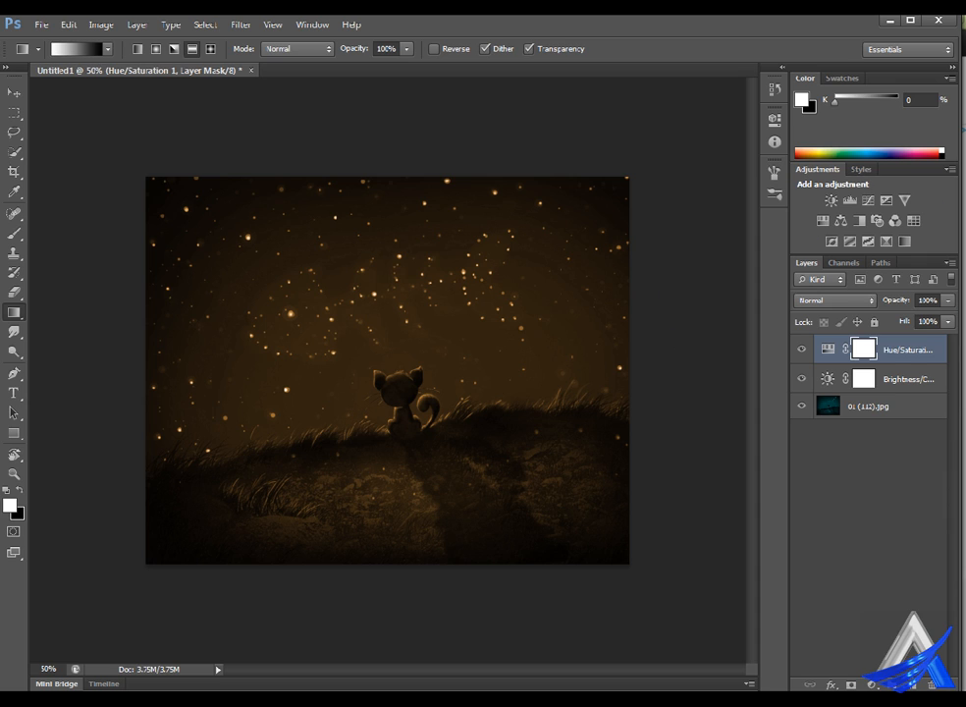
pyautogui.click(948, 320)
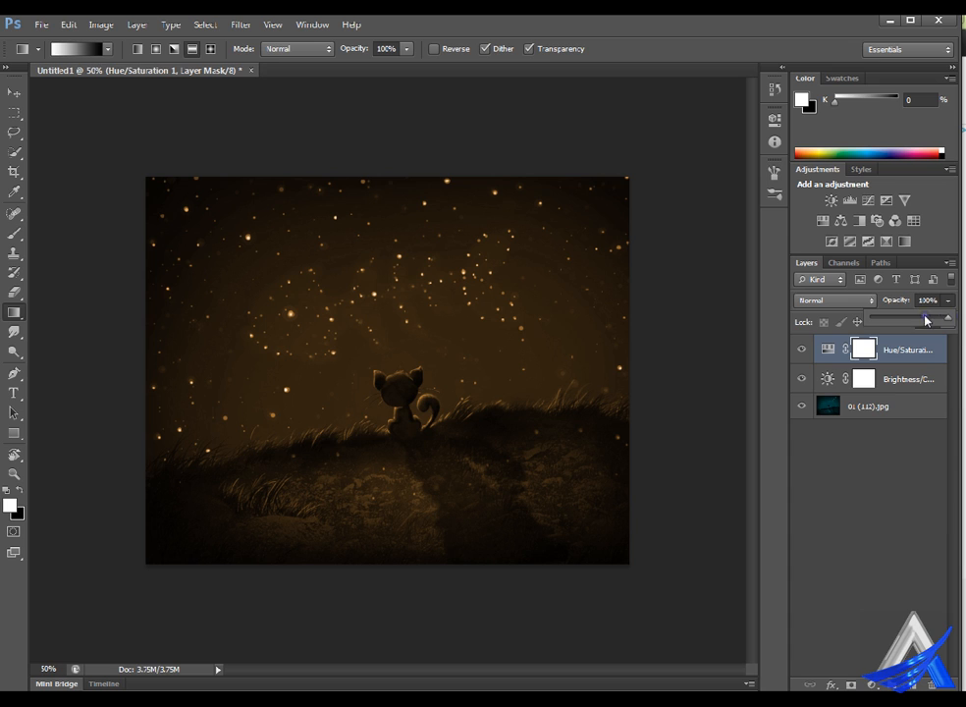
pyautogui.click(853, 300)
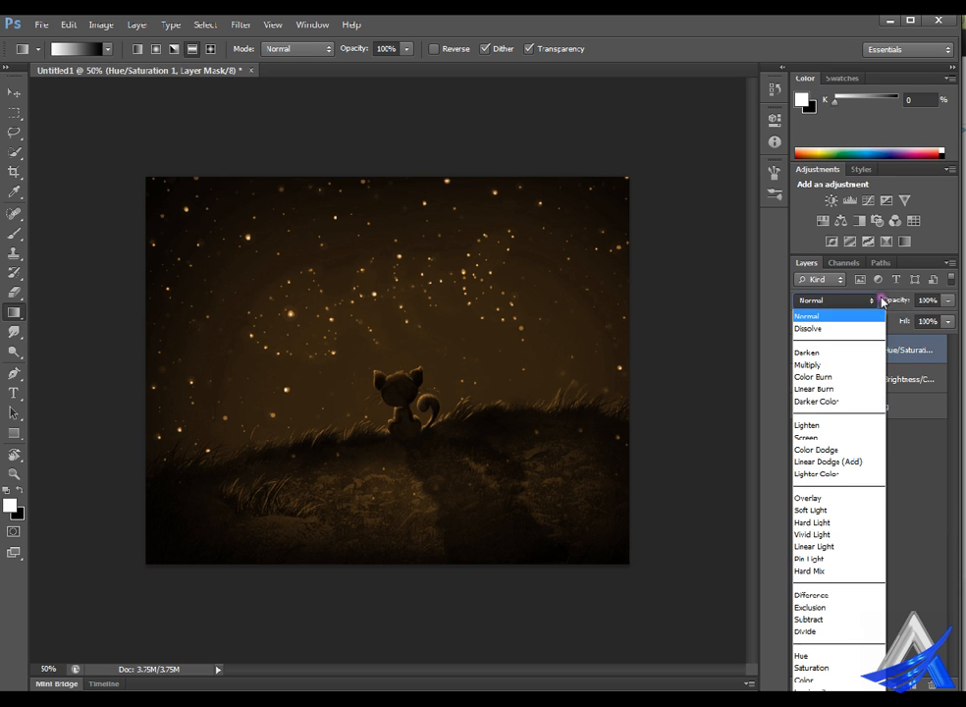
pyautogui.click(707, 394)
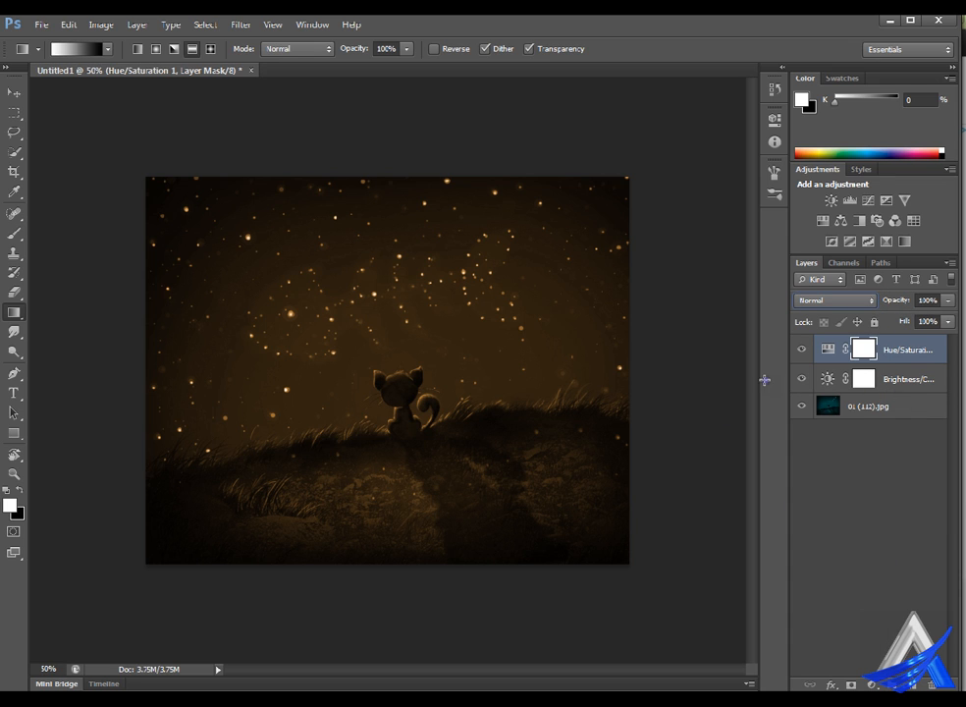